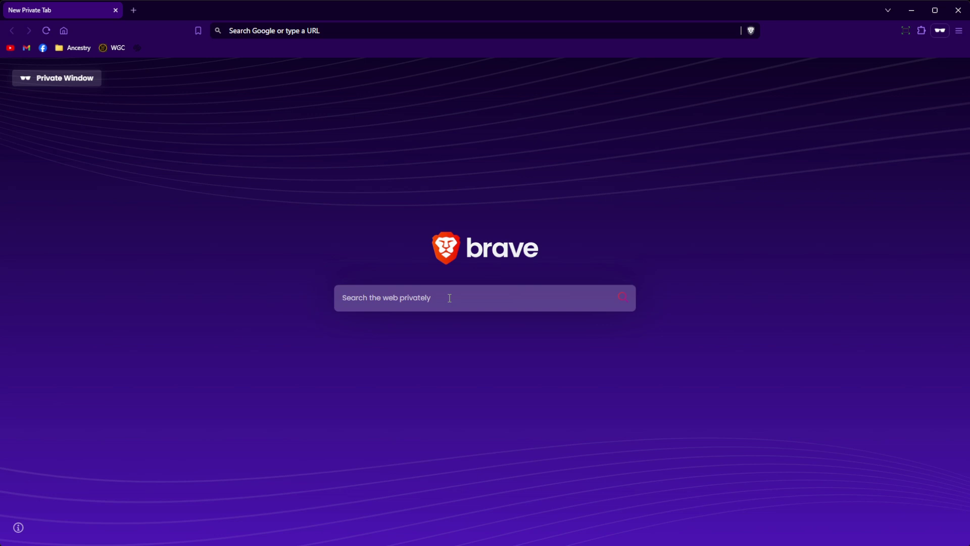
- Search the web for "nsw bdm" and open the NSW Government Family history search page
type("nsw bdm")
key("Return")
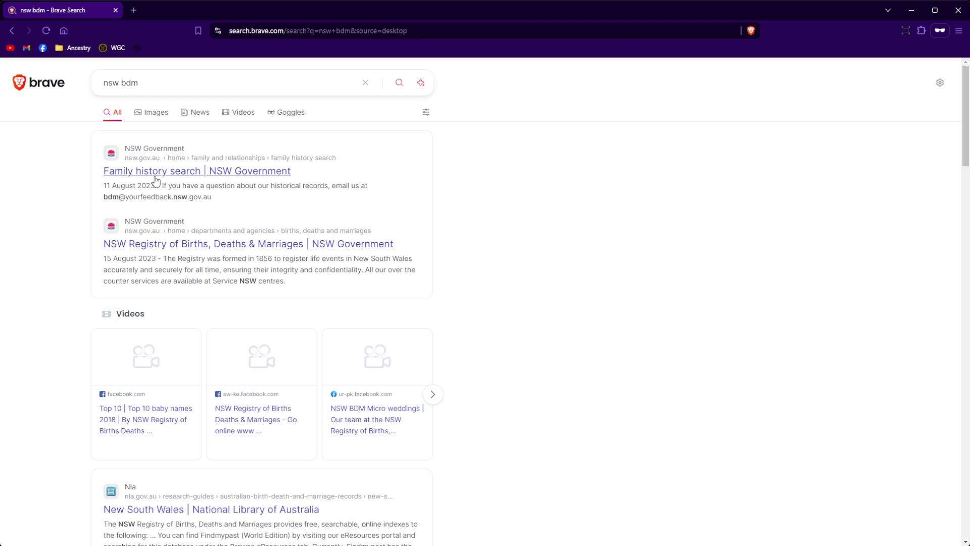
left_click(202, 174)
- Open the Registry's ancestry search tool and choose the births record search
scroll(417, 243, "down", 2)
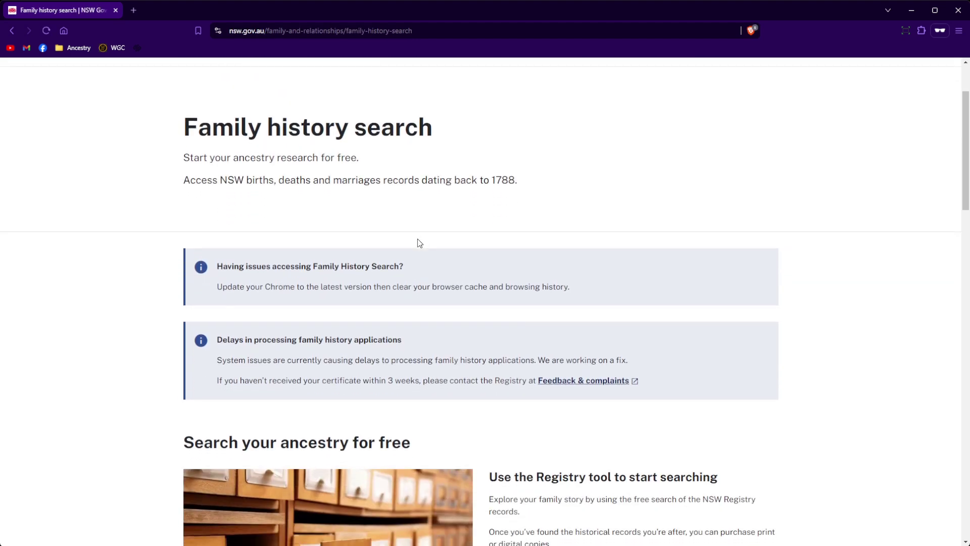
scroll(418, 243, "down", 4)
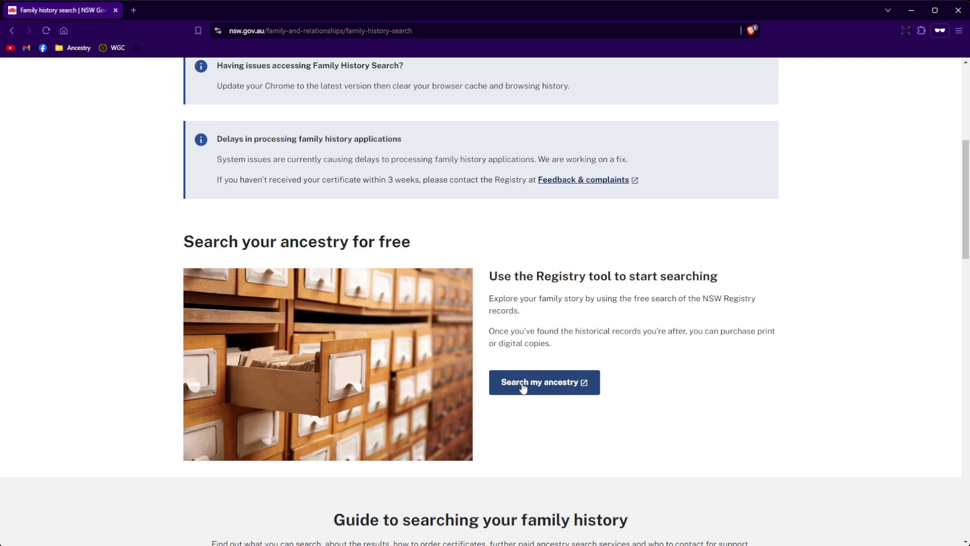
left_click(567, 384)
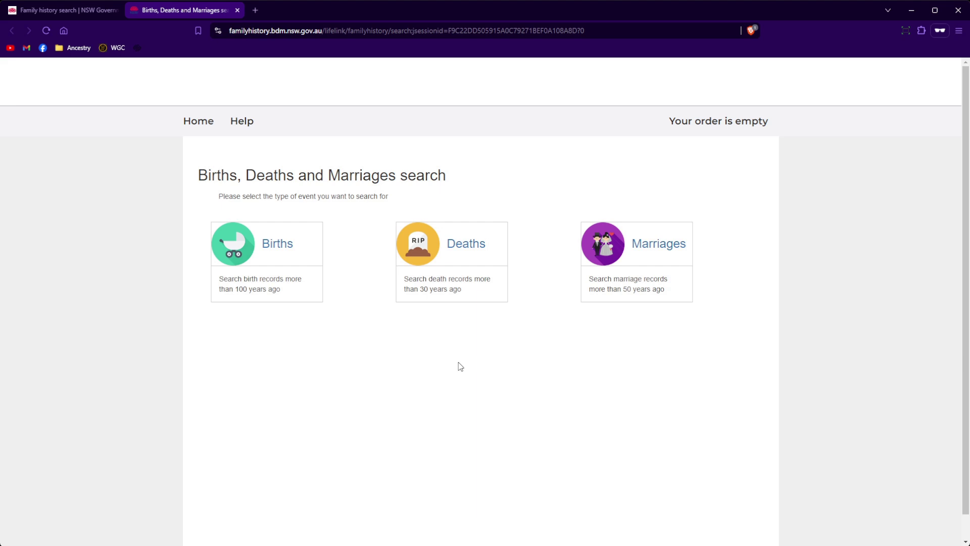
left_click(277, 249)
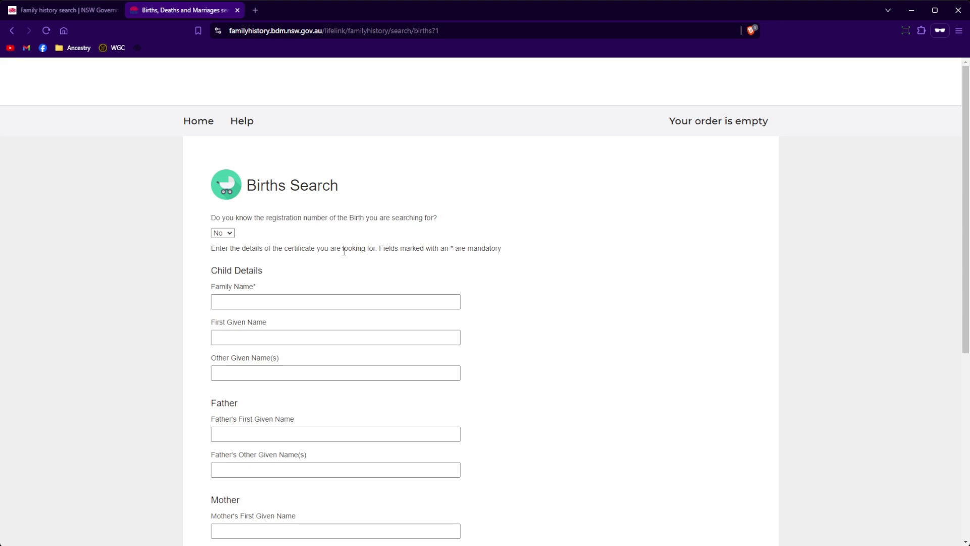
- Review the Births Search form, checking the registration number question, the mandatory field note and the Family Name requirement
scroll(343, 252, "down", 5)
scroll(345, 257, "up", 3)
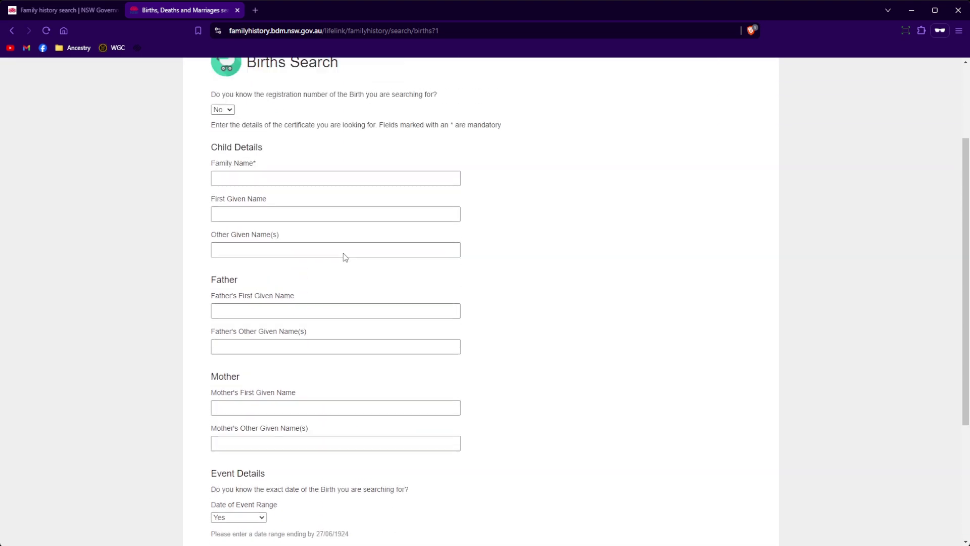
scroll(344, 257, "up", 3)
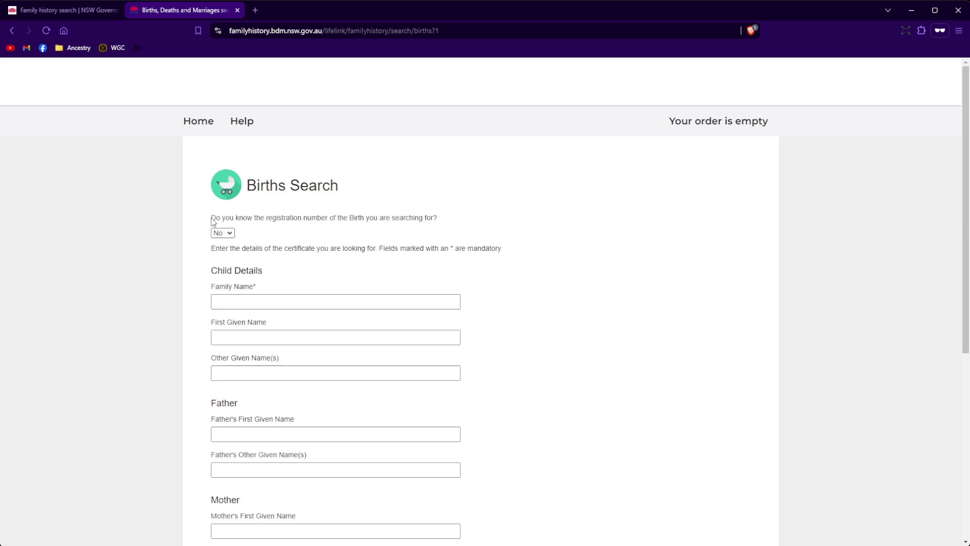
left_click_drag(212, 221, 444, 220)
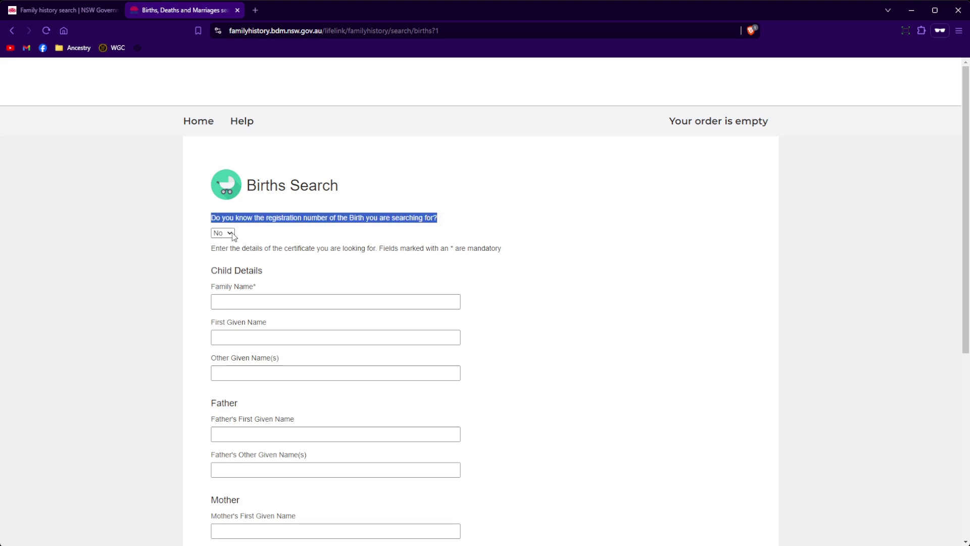
left_click(212, 250)
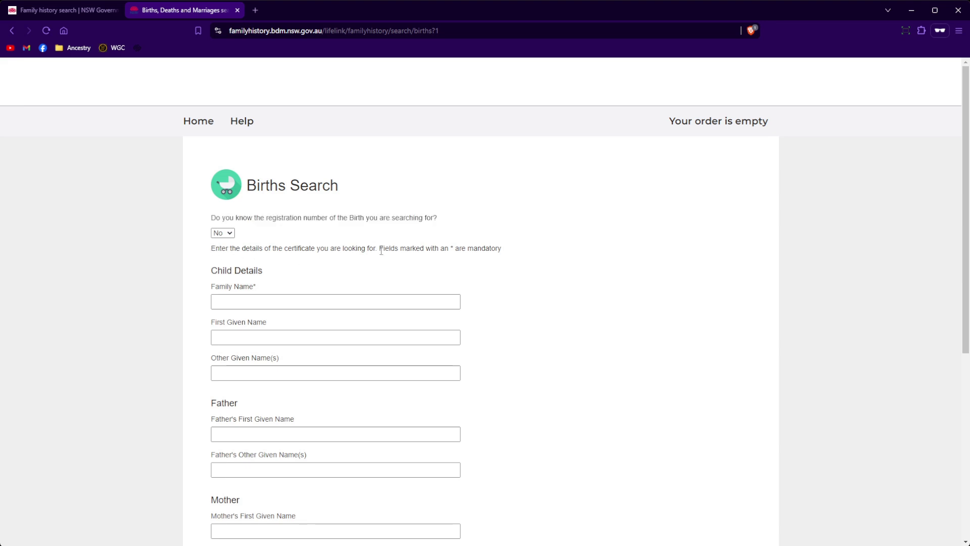
left_click_drag(378, 248, 509, 251)
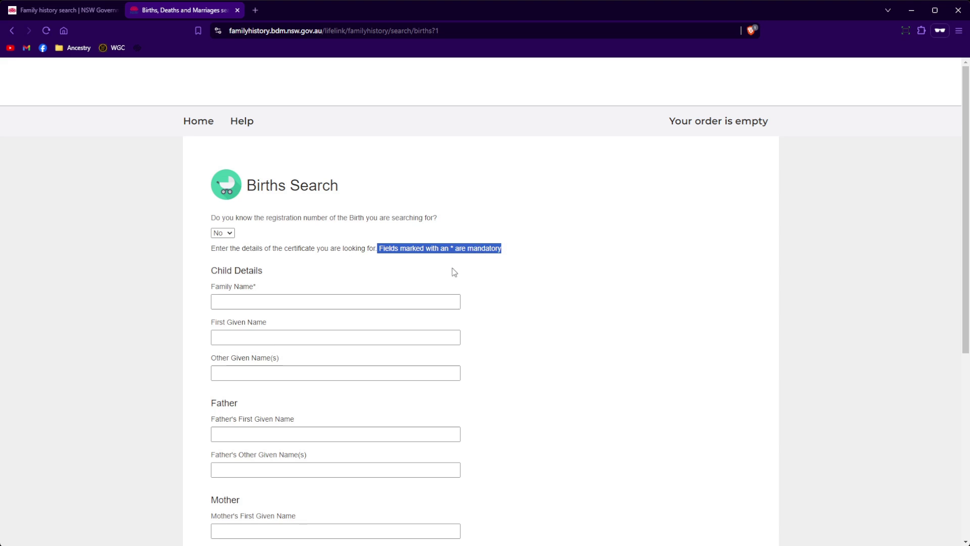
left_click_drag(252, 287, 257, 286)
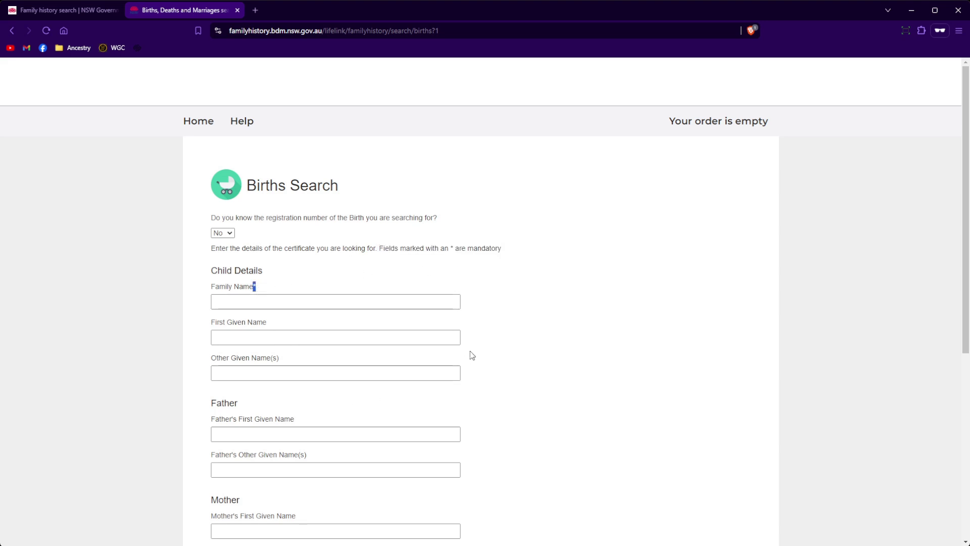
left_click(217, 293)
left_click_drag(211, 287, 262, 288)
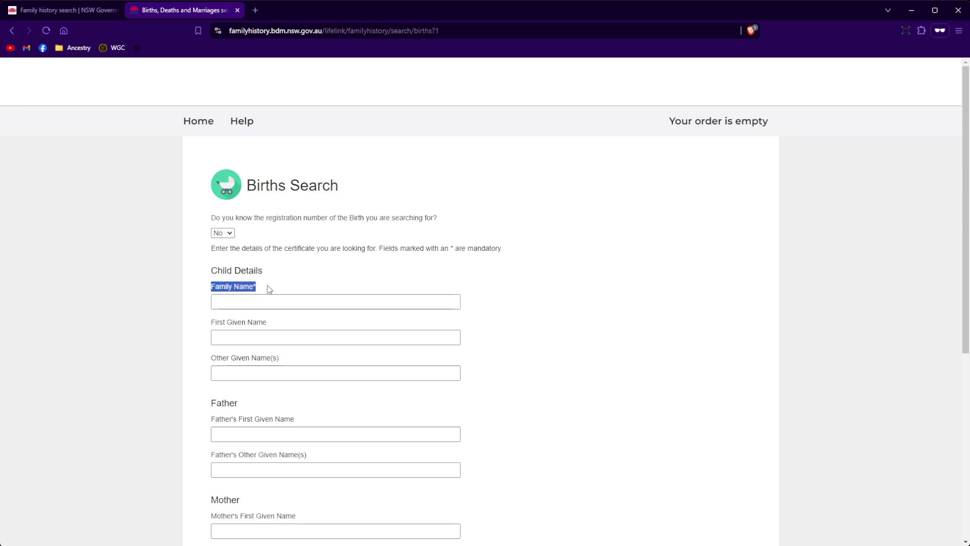
left_click(268, 289)
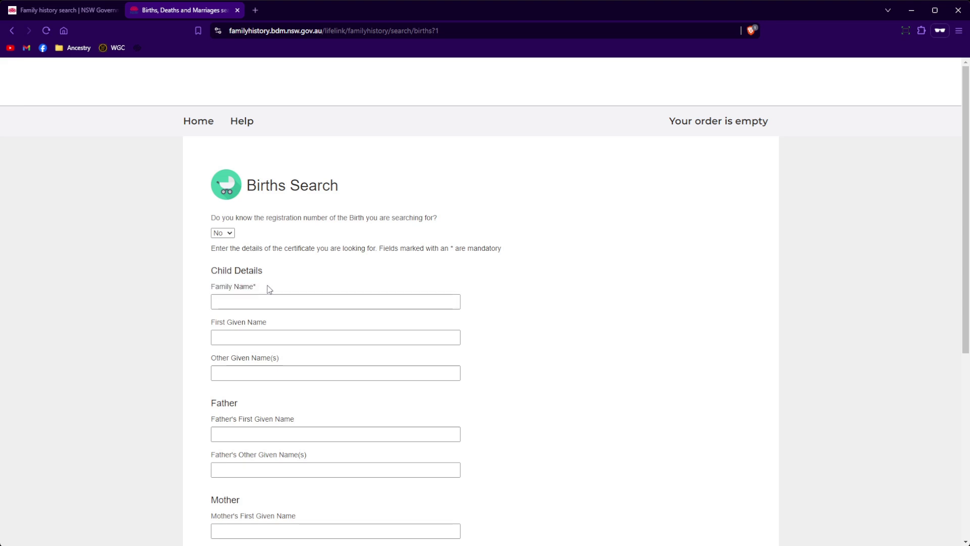
- Fill in the child details with family name "barton" and first given name "edmund"
left_click(241, 305)
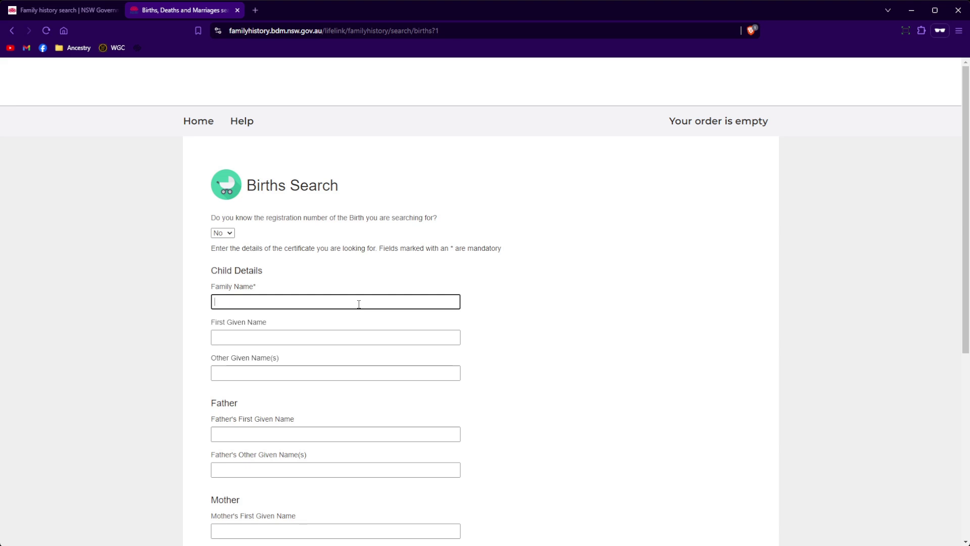
type("barton")
mouse_move(213, 326)
left_mouse_down()
mouse_move(258, 327)
mouse_move(214, 328)
left_mouse_up()
left_click(264, 330)
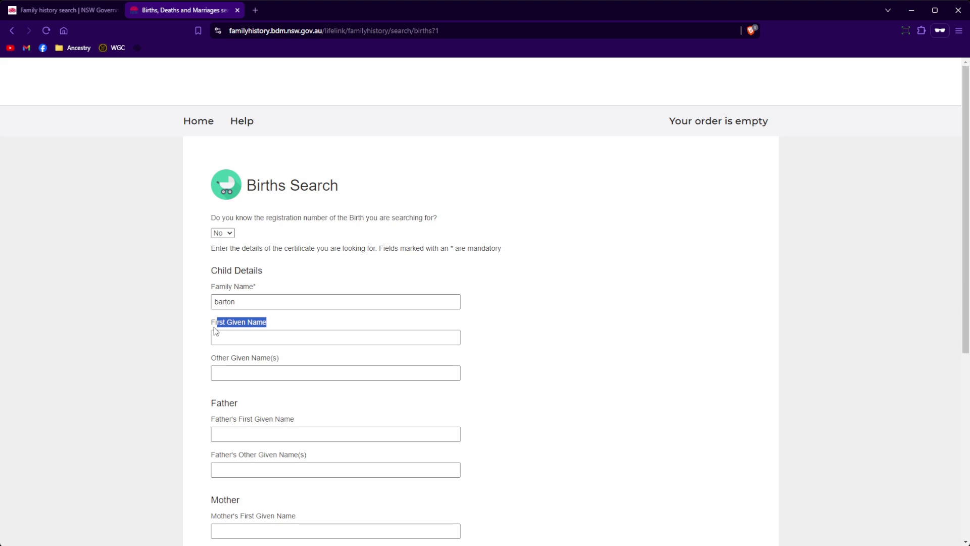
left_click_drag(282, 364, 213, 359)
left_click(230, 337)
type("edmund")
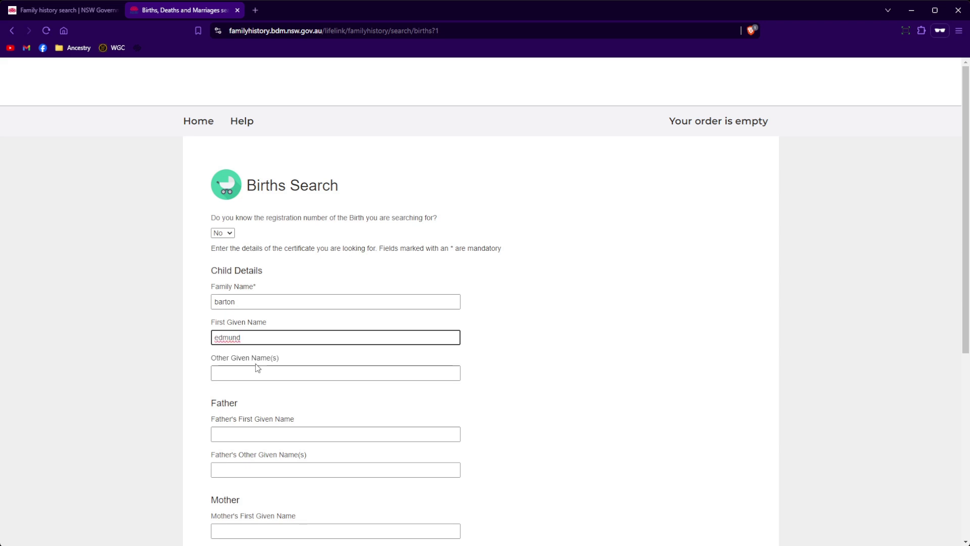
left_click(263, 392)
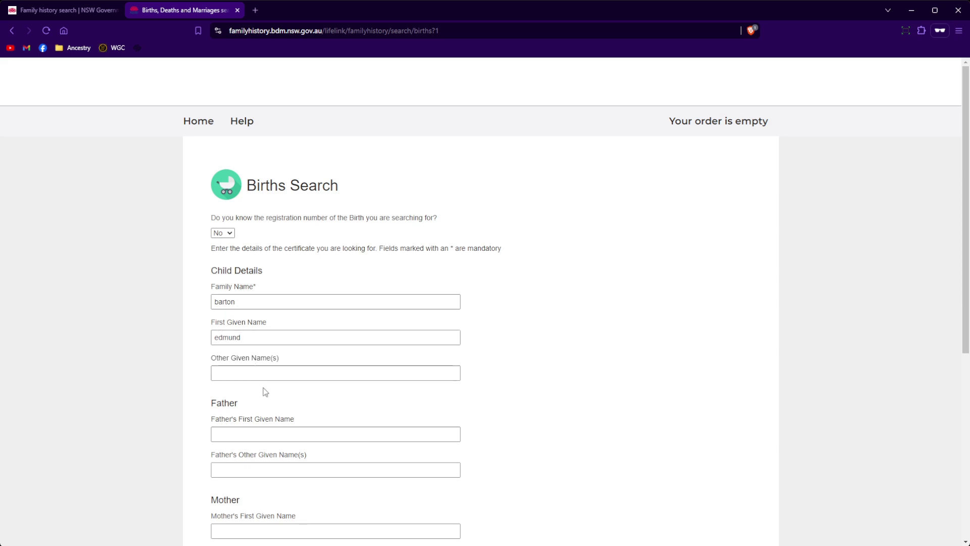
- Review the Father, Mother and Event Details sections of the form, including the exact date question and the date range limit
scroll(265, 391, "down", 1)
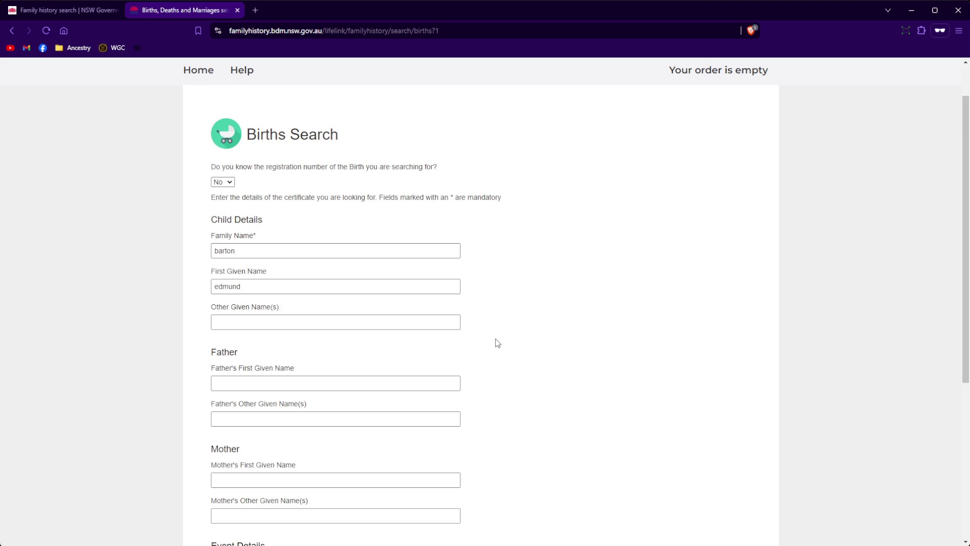
scroll(498, 343, "down", 1)
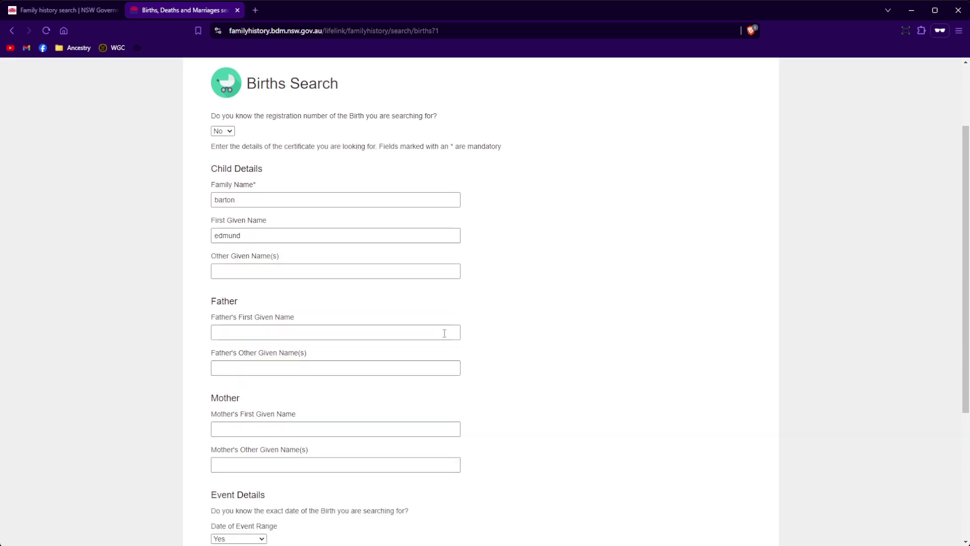
left_click_drag(212, 301, 223, 298)
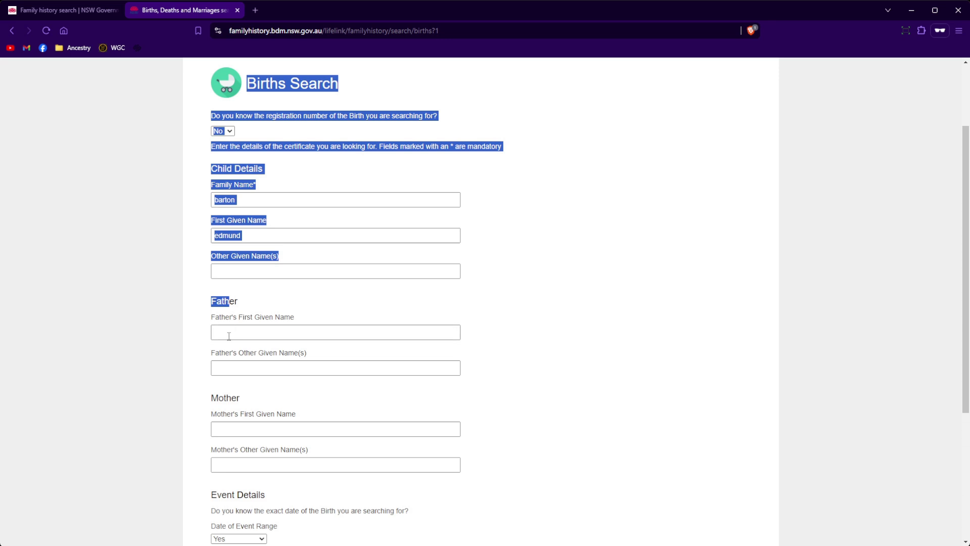
double_click(224, 397)
left_click(230, 299)
double_click(229, 299)
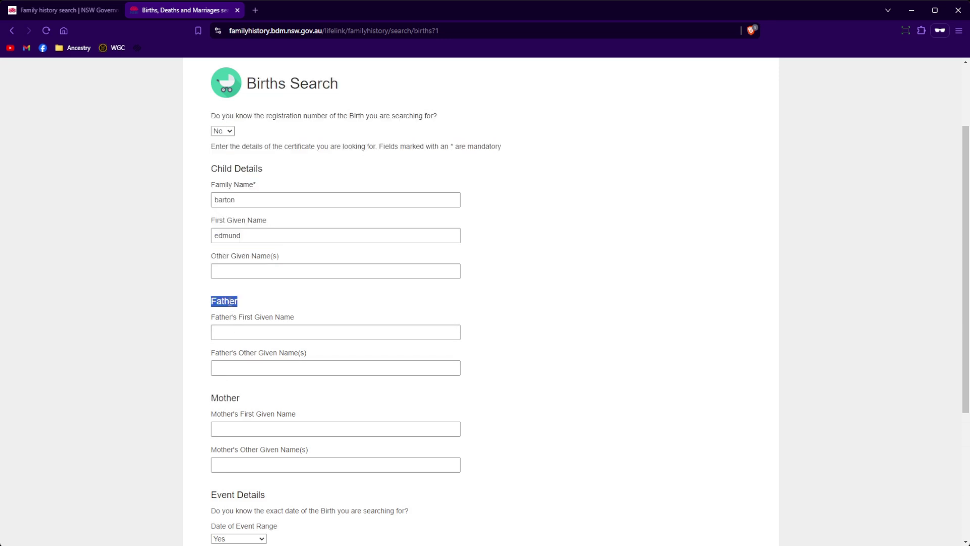
left_click(278, 403)
scroll(276, 400, "down", 4)
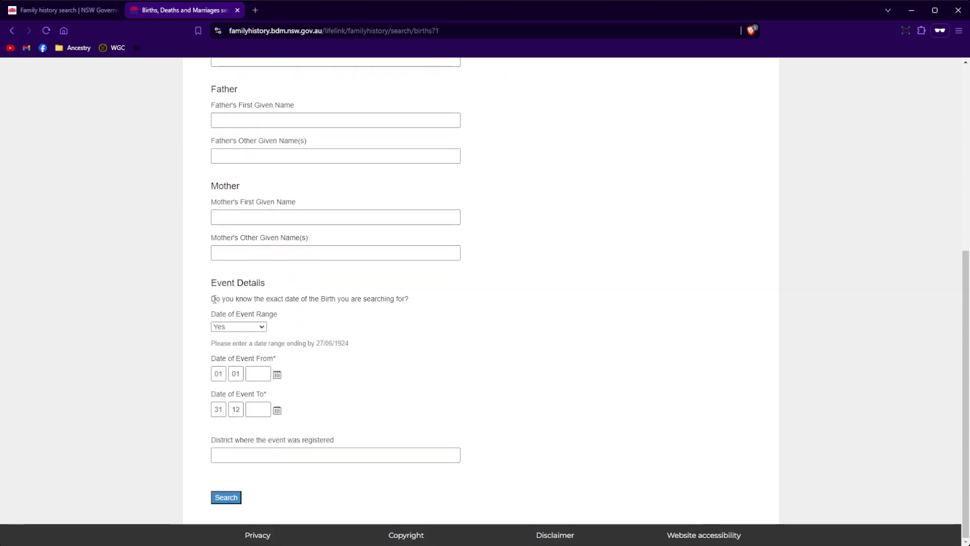
left_click_drag(214, 298, 388, 298)
left_click(249, 314)
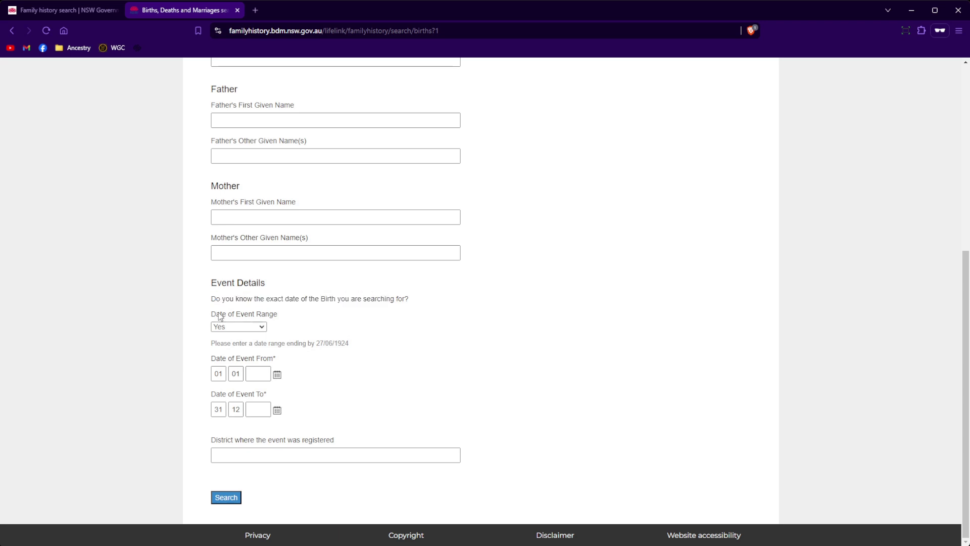
left_click_drag(212, 314, 275, 317)
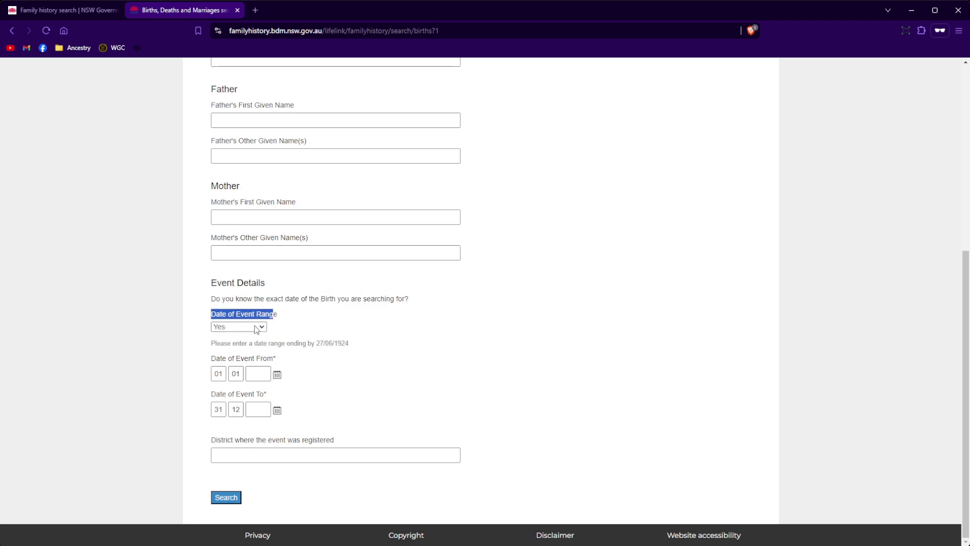
left_click(221, 348)
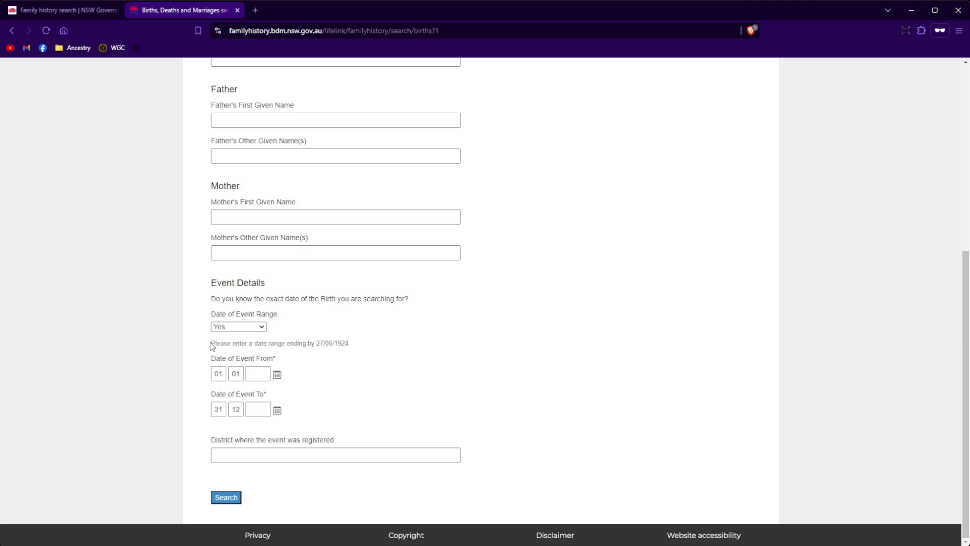
left_click_drag(212, 346, 358, 351)
left_click(359, 351)
left_click_drag(334, 343, 349, 345)
- Set the date of event range to run from year 1840 to year 1849
left_click(261, 372)
type("18")
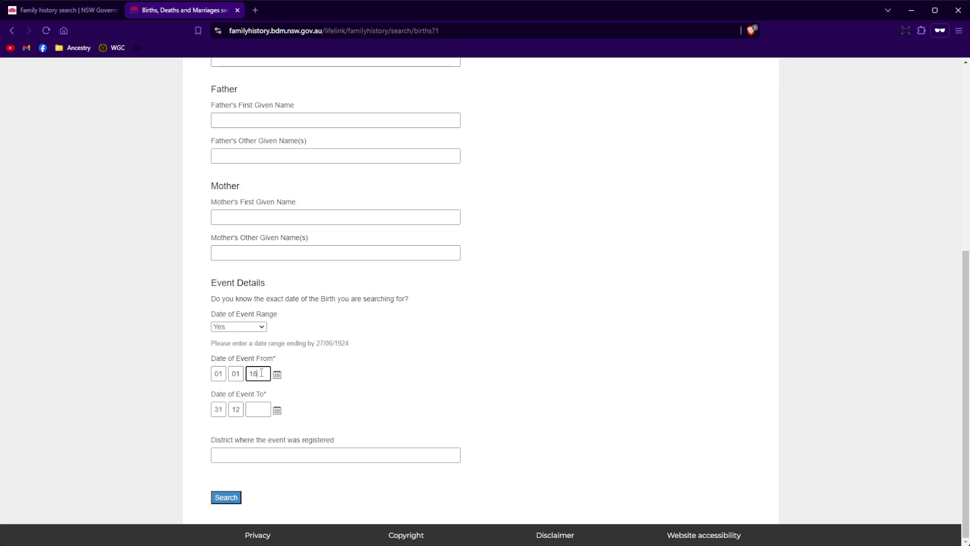
type("40")
left_click(259, 409)
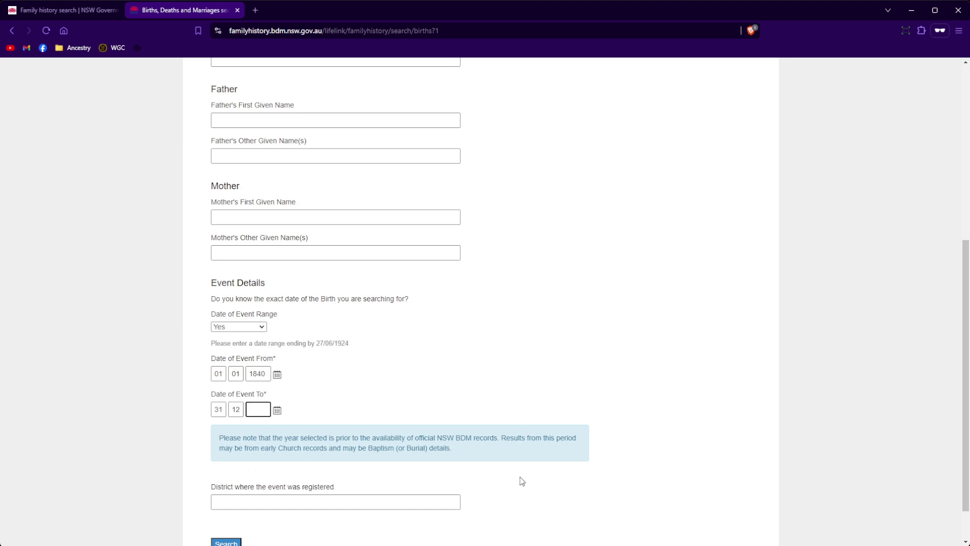
type("1849")
left_click(466, 451)
scroll(212, 470, "down", 1)
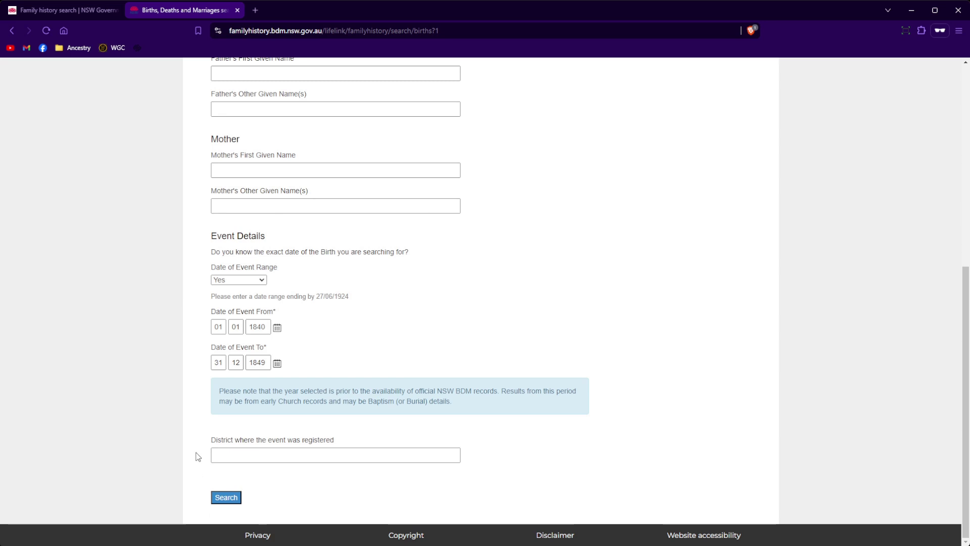
- Leave the district of registration blank and submit the births search
left_click_drag(212, 439, 338, 442)
left_click(344, 451)
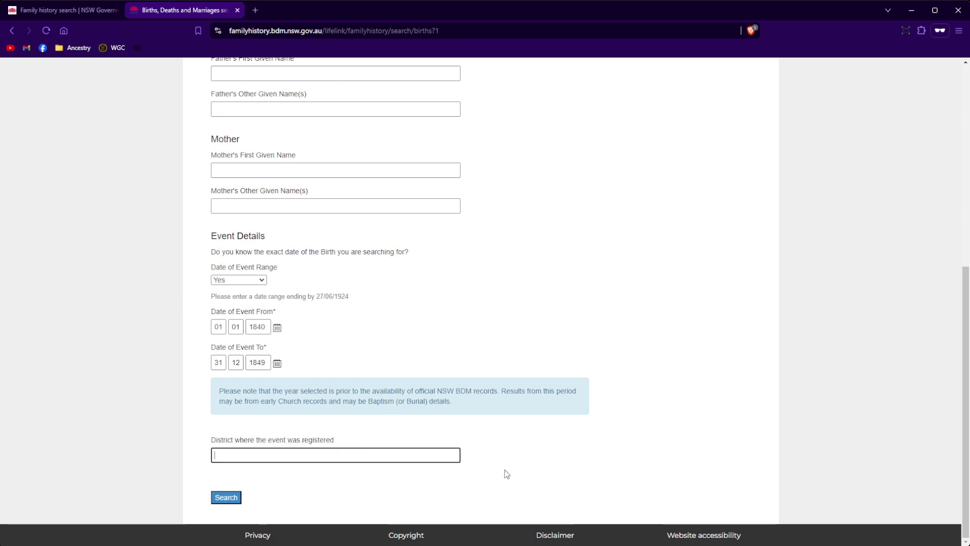
left_click(141, 457)
left_click(225, 501)
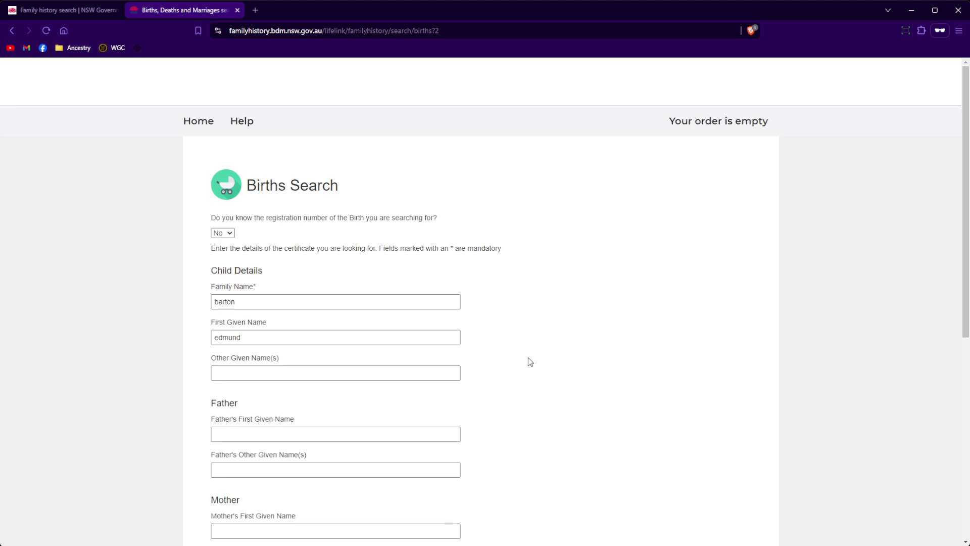
scroll(530, 362, "down", 5)
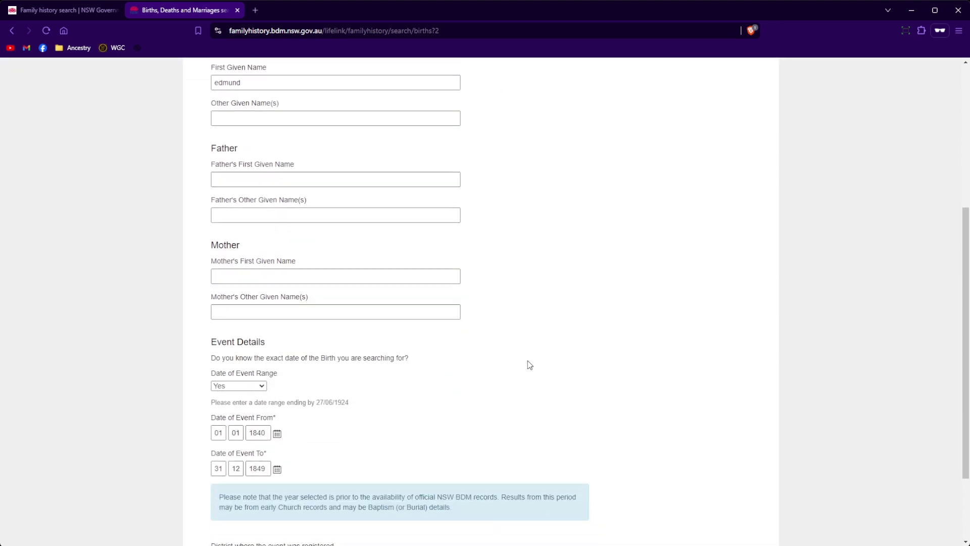
scroll(531, 365, "down", 2)
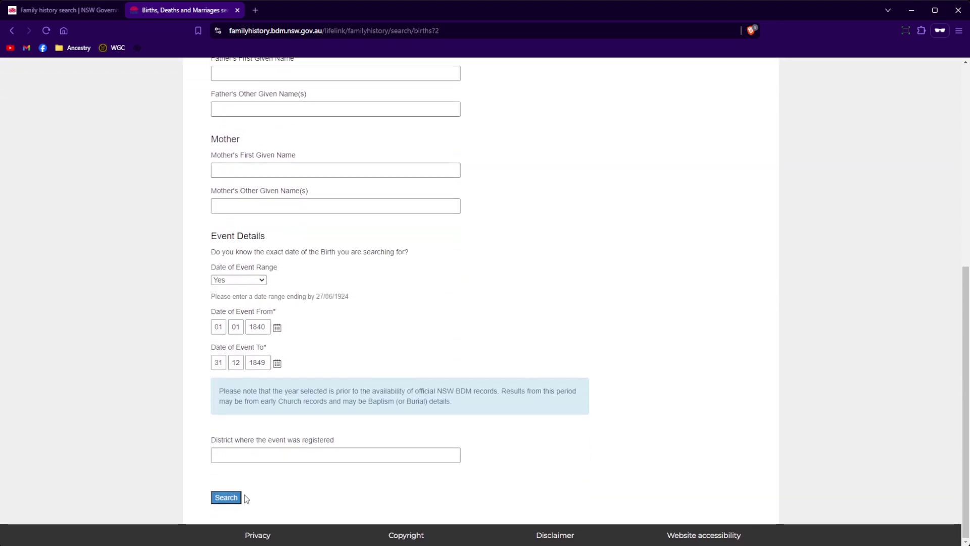
left_click(226, 498)
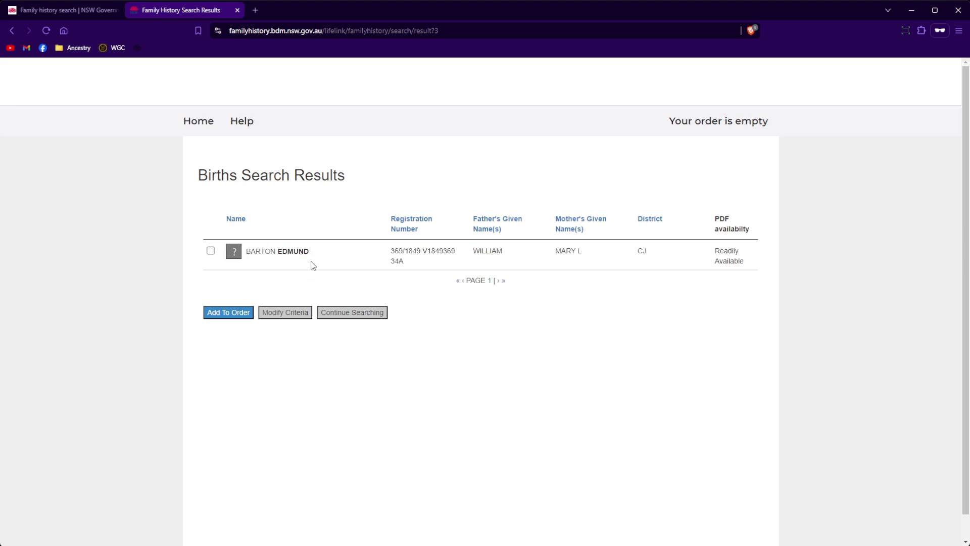
- Examine Edmund Barton's birth result, including the name, registration number, parents' given names and district code
left_click_drag(312, 254, 247, 254)
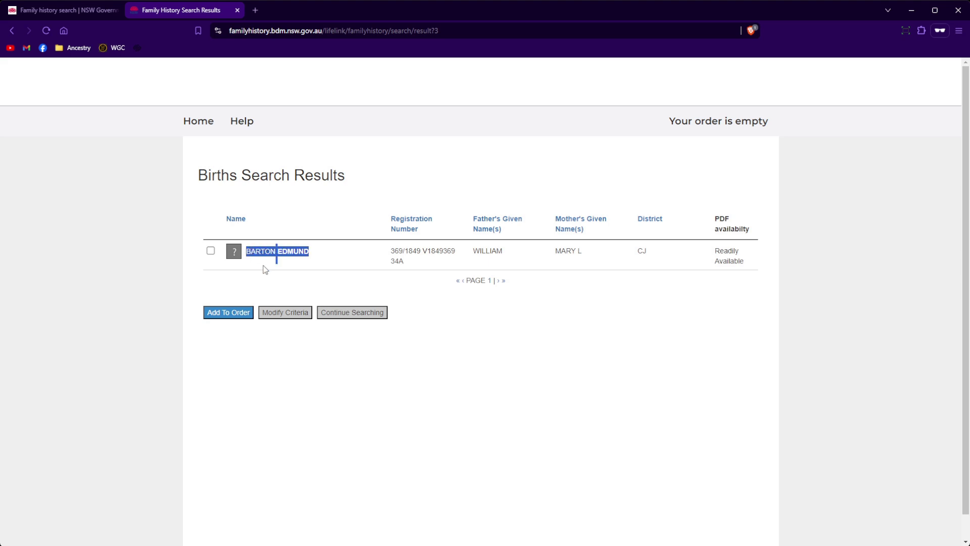
left_click(277, 280)
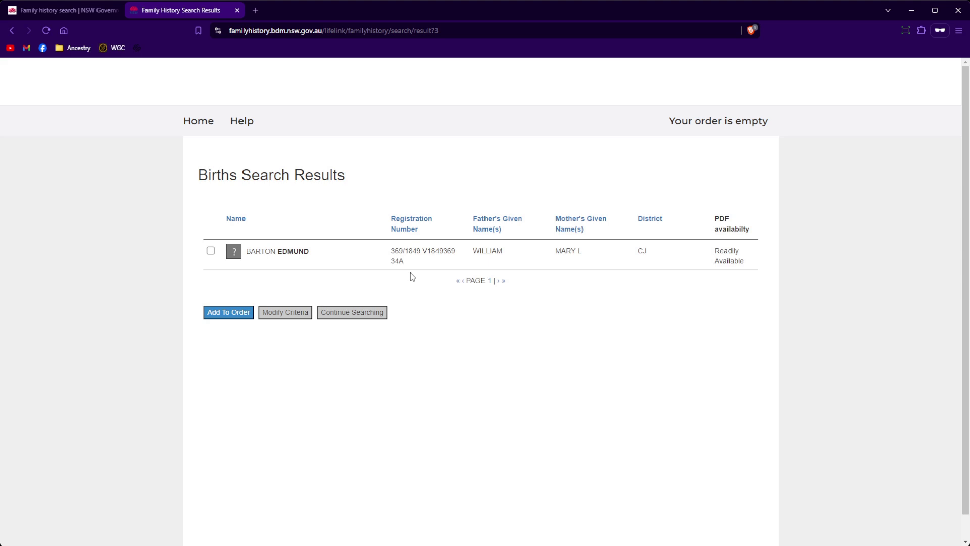
left_click_drag(391, 249, 405, 262)
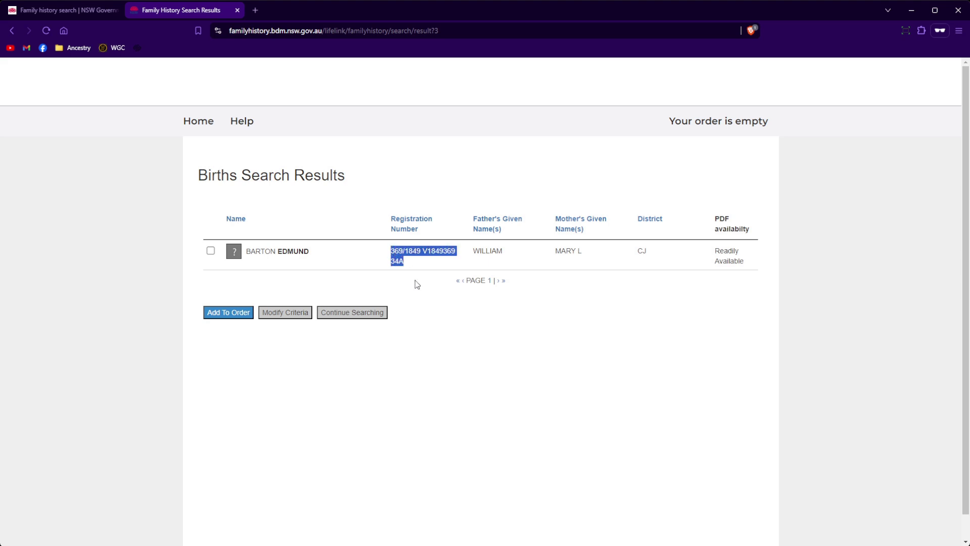
left_click(424, 292)
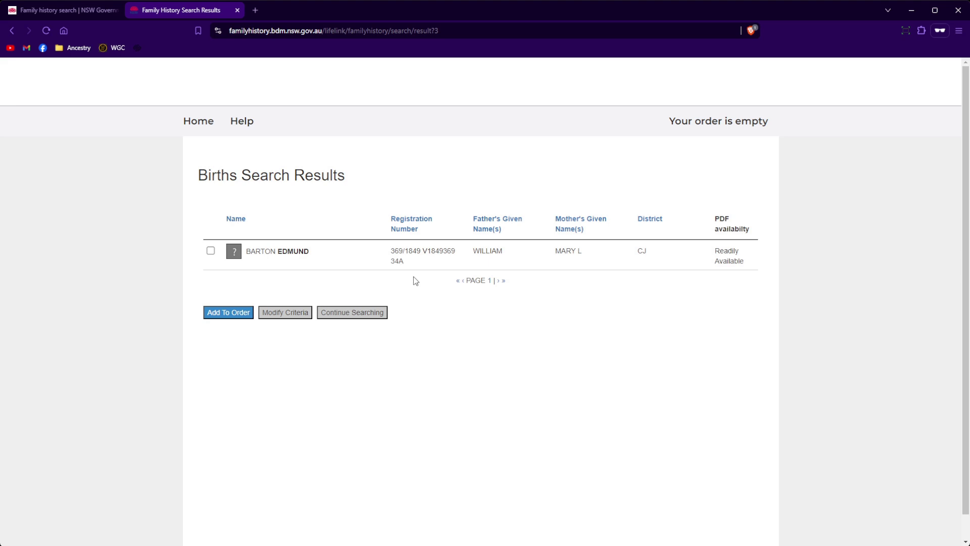
left_click_drag(406, 252, 420, 254)
left_click(416, 254)
left_click_drag(473, 251, 584, 251)
left_click_drag(647, 251, 579, 251)
left_click(644, 253)
double_click(642, 250)
left_click(653, 279)
- Search the web in a new tab for "nsw early church records and district codes" and open the NSW Government page on these codes
left_click(255, 10)
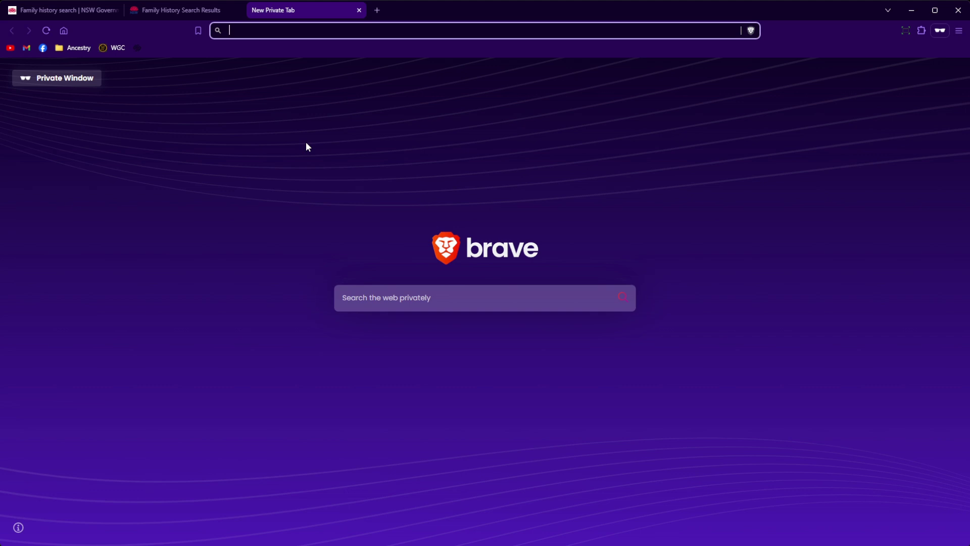
type("nsw")
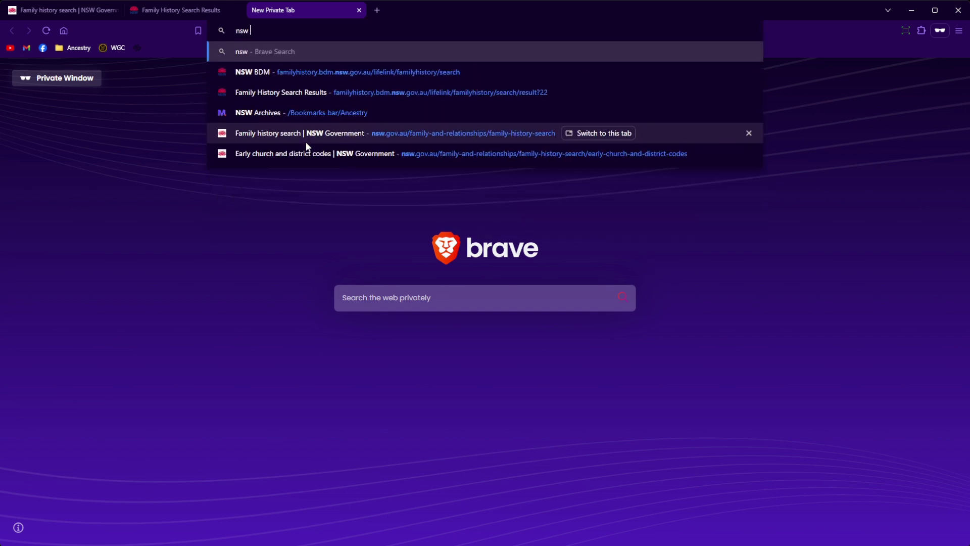
type(" e")
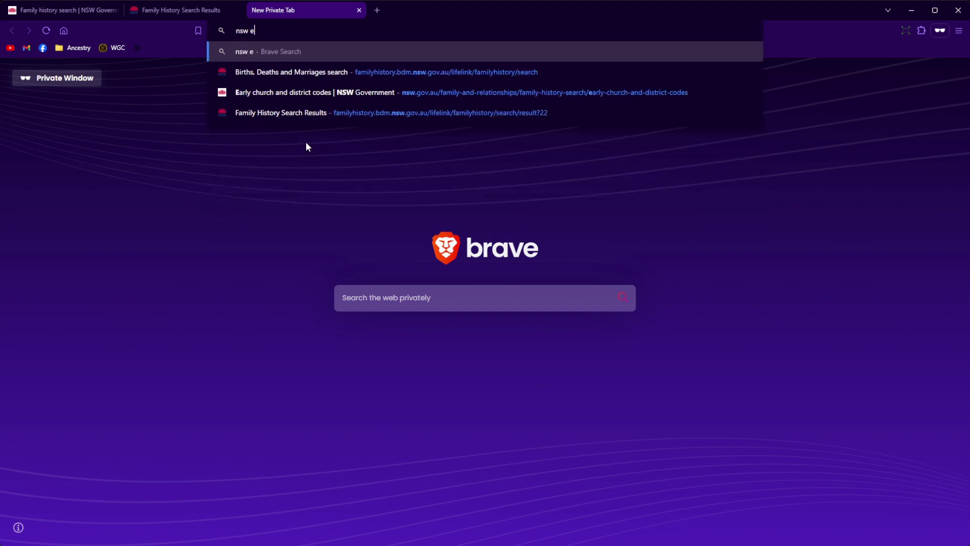
type("arly ")
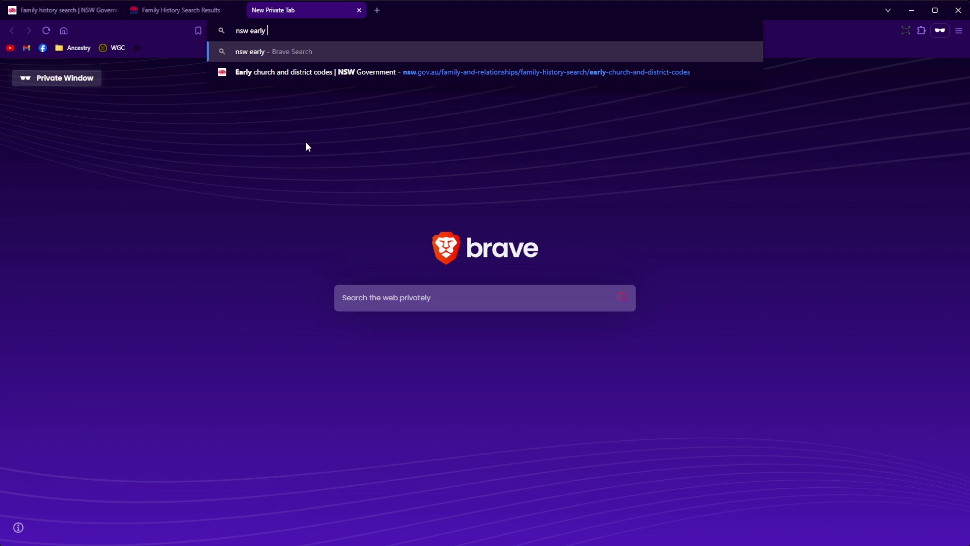
type("church records")
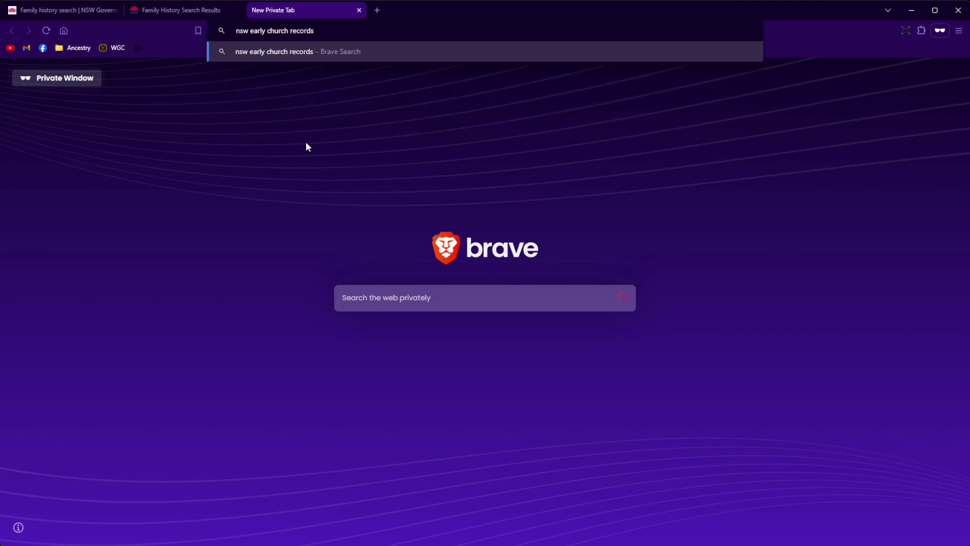
type(" and district codes")
key("Return")
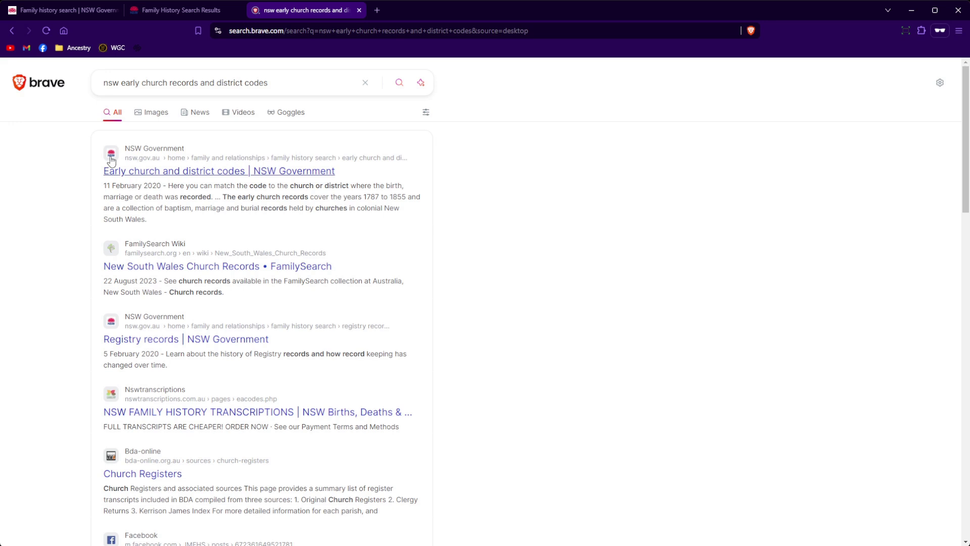
left_click(144, 172)
scroll(251, 233, "down", 2)
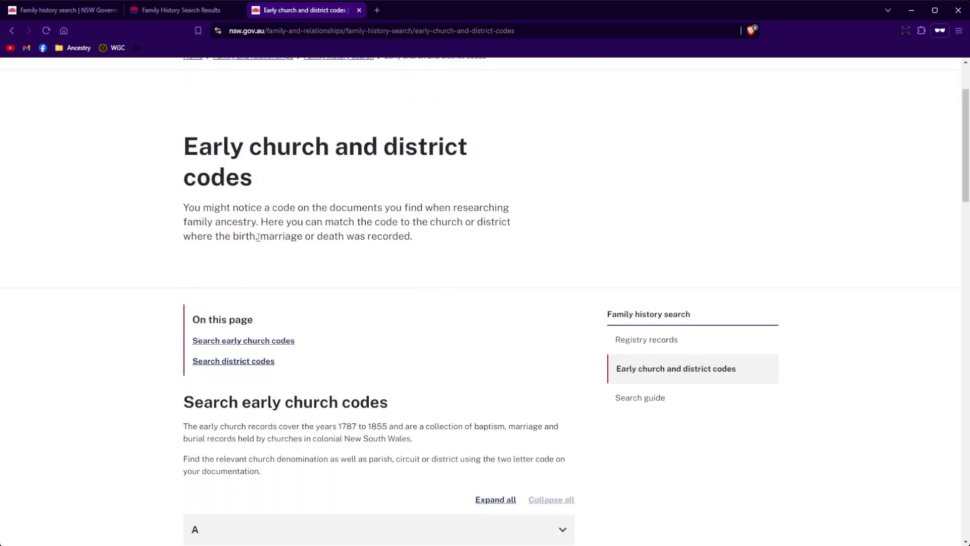
left_click_drag(180, 148, 255, 185)
left_click(267, 203)
- Look up code CJ in the C section of the early church codes, checking its denomination and parish
scroll(310, 267, "down", 2)
scroll(315, 280, "down", 4)
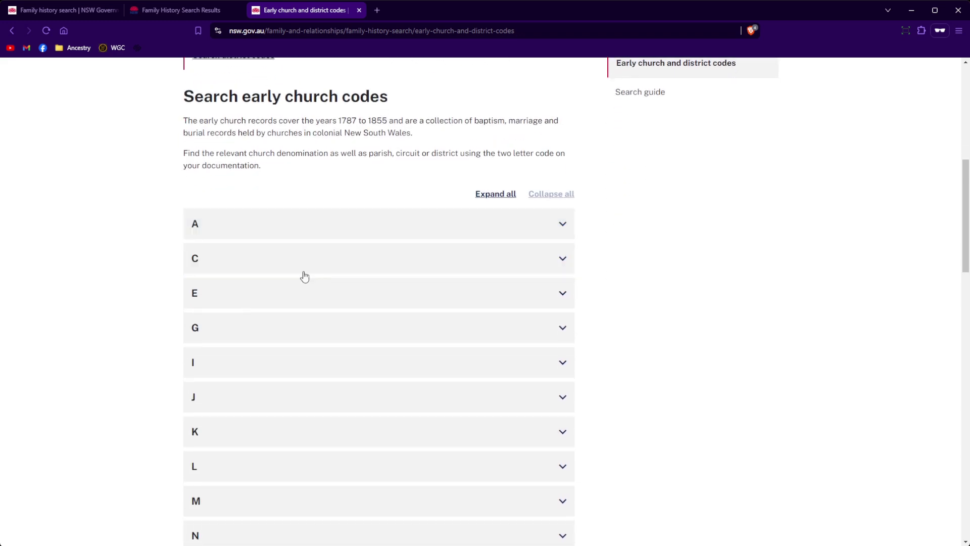
left_click(293, 263)
scroll(300, 267, "down", 3)
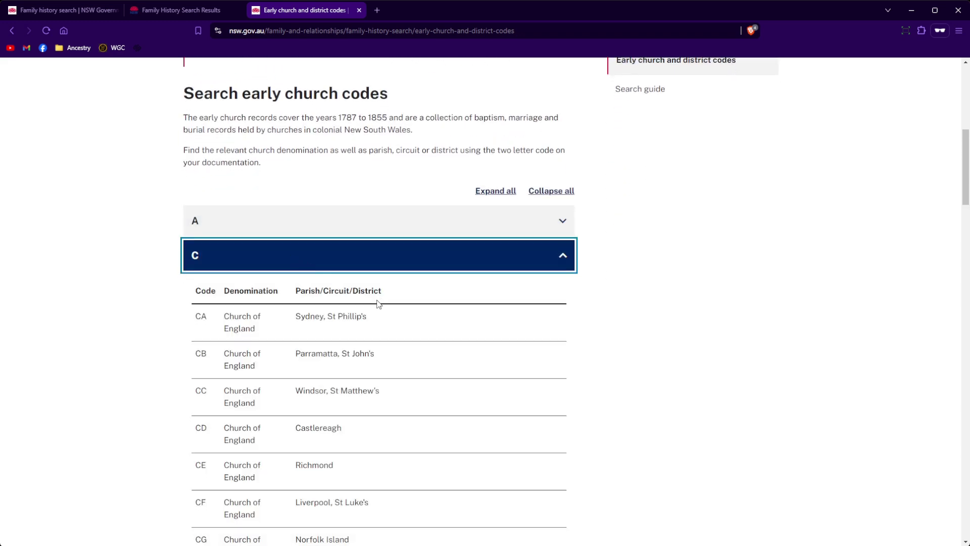
scroll(376, 305, "down", 1)
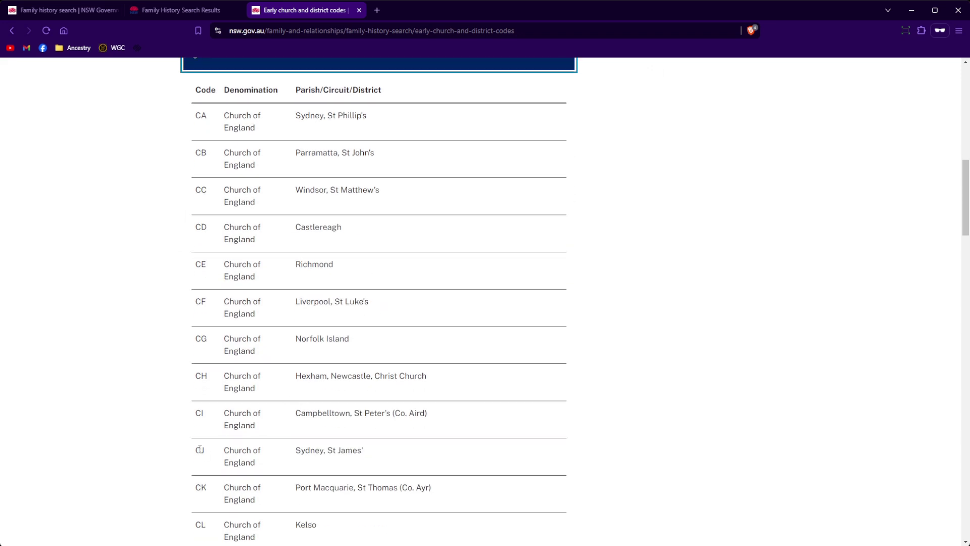
double_click(200, 450)
left_click_drag(204, 448, 367, 457)
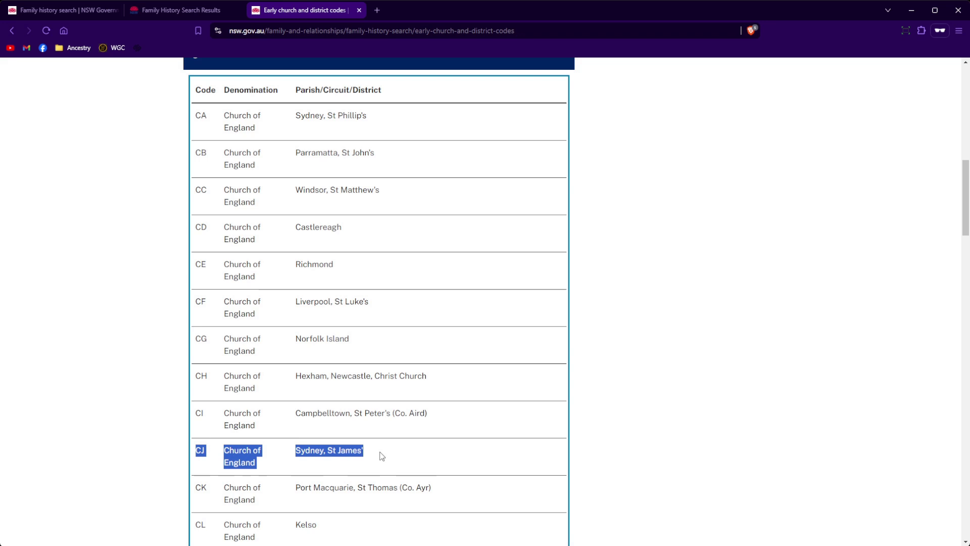
left_click(382, 456)
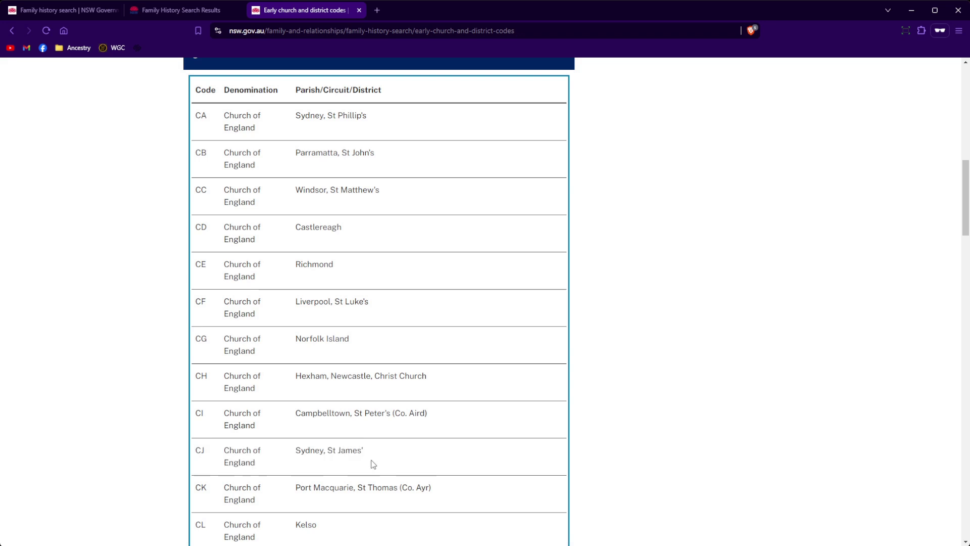
- Close the church codes page and check the PDF availability of Edmund Barton's birth record
left_click(358, 11)
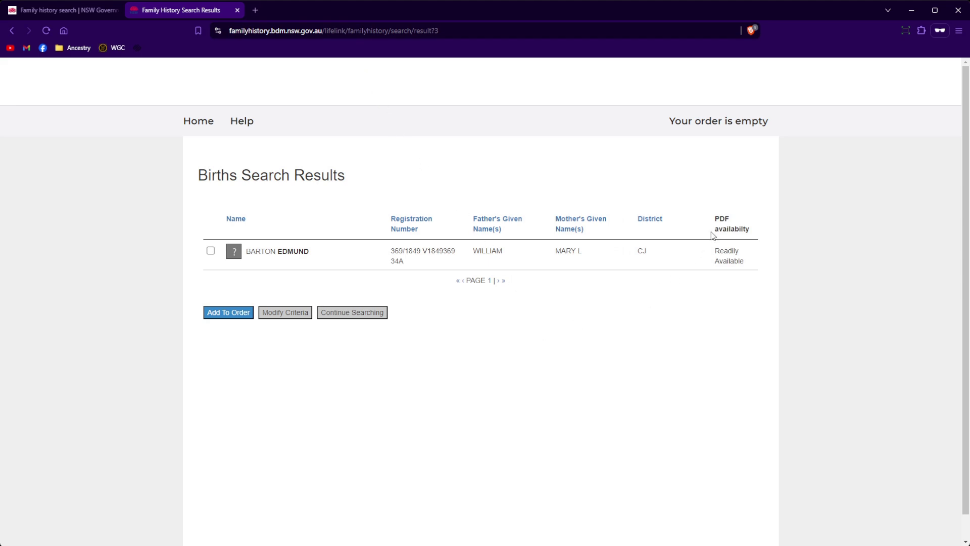
left_click_drag(716, 219, 753, 231)
left_click(675, 301)
left_click_drag(723, 260, 741, 271)
left_click(736, 279)
- Modify the births search criteria by clearing the child's first given name, and rerun the search for family name "barton"
left_click(274, 317)
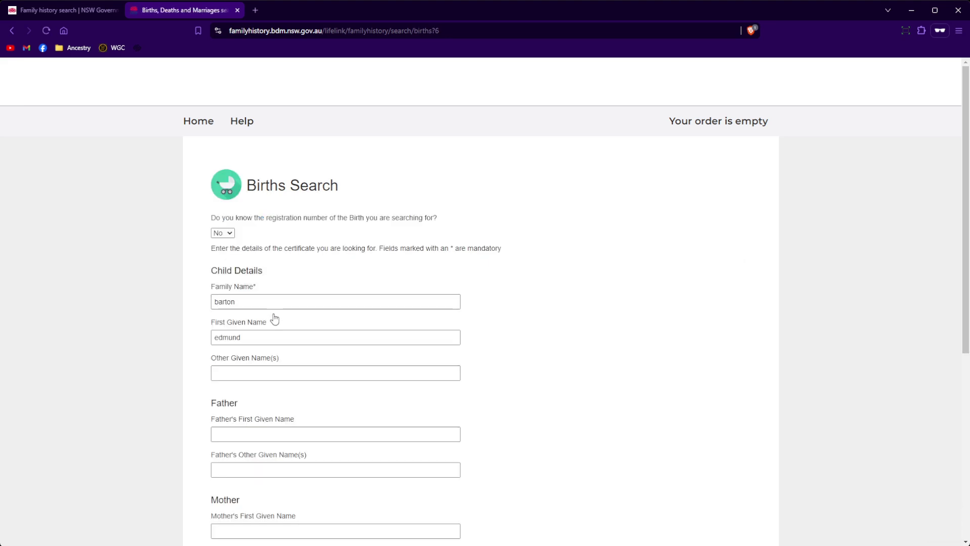
left_click_drag(244, 335, 215, 341)
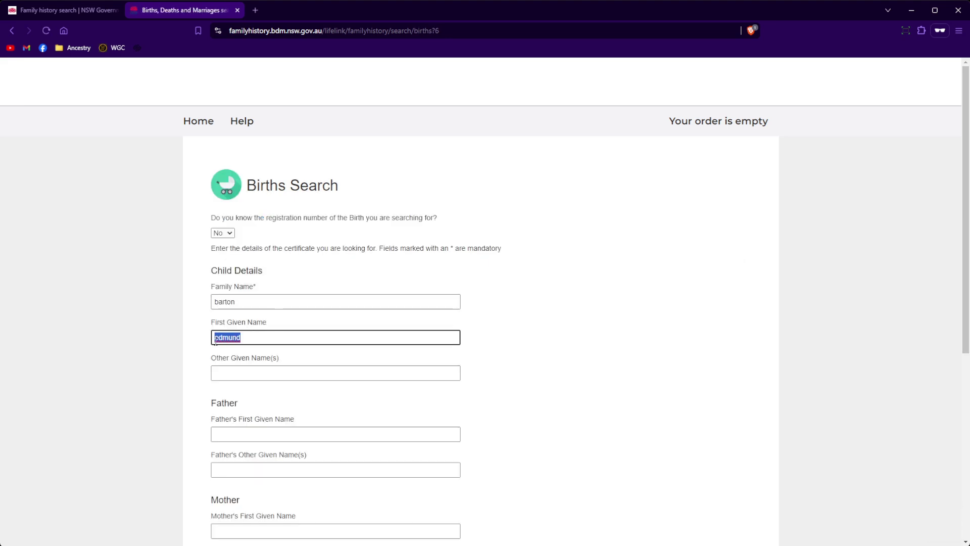
key("BackSpace")
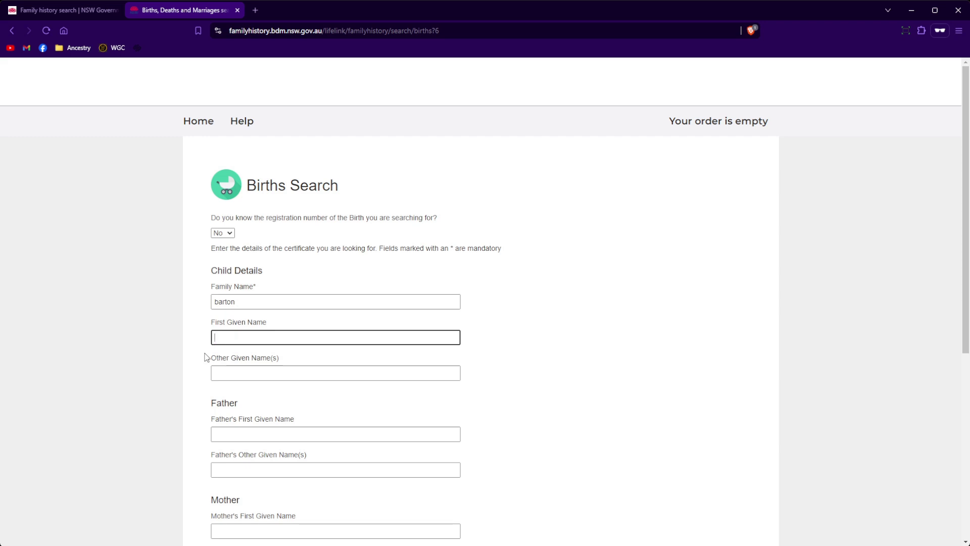
left_click(206, 358)
scroll(206, 359, "down", 6)
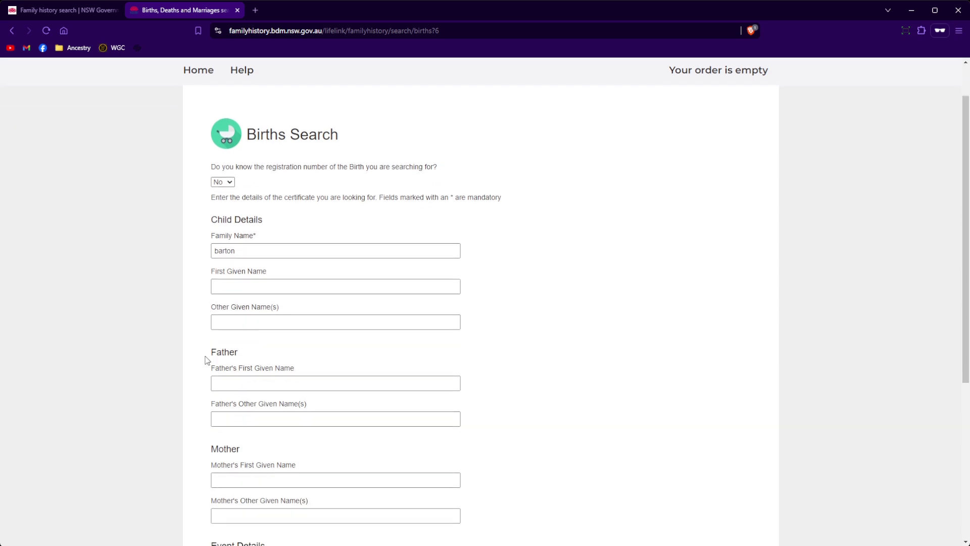
left_click(226, 497)
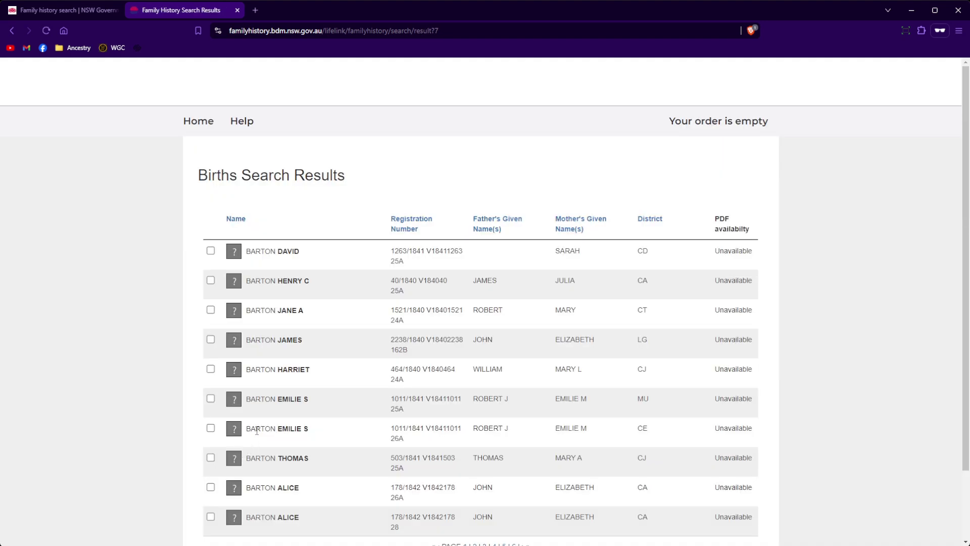
- Sort the Barton births results by name, and re-sort them by father's given names
scroll(256, 433, "down", 1)
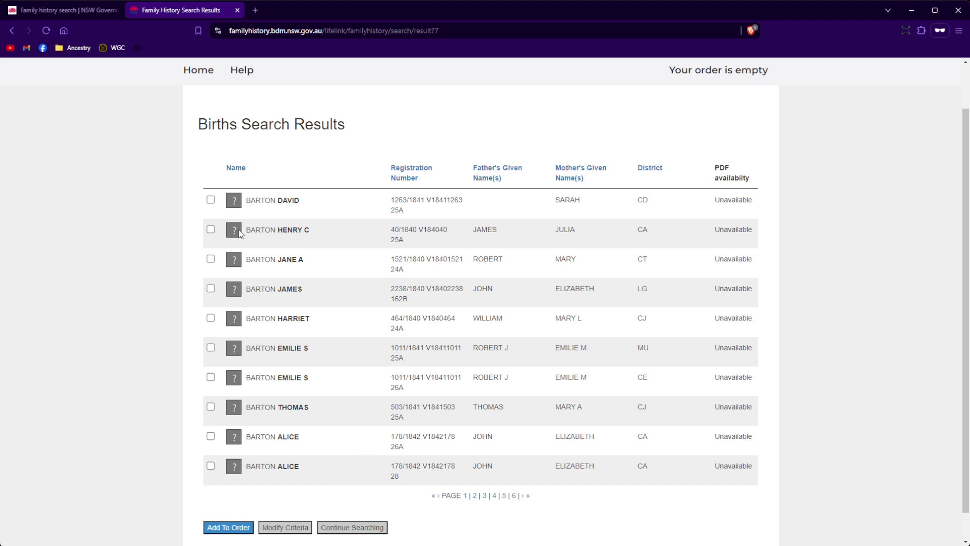
left_click(230, 169)
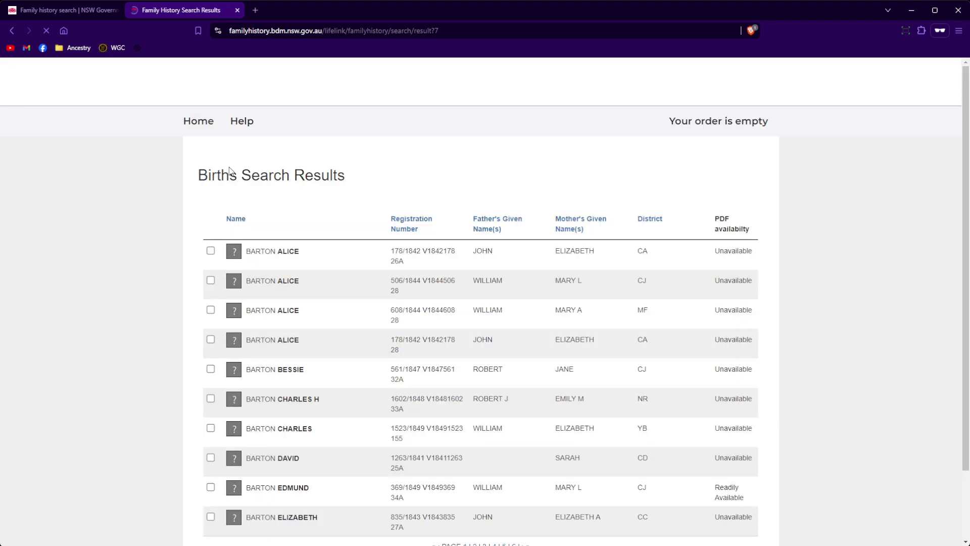
scroll(256, 183, "down", 1)
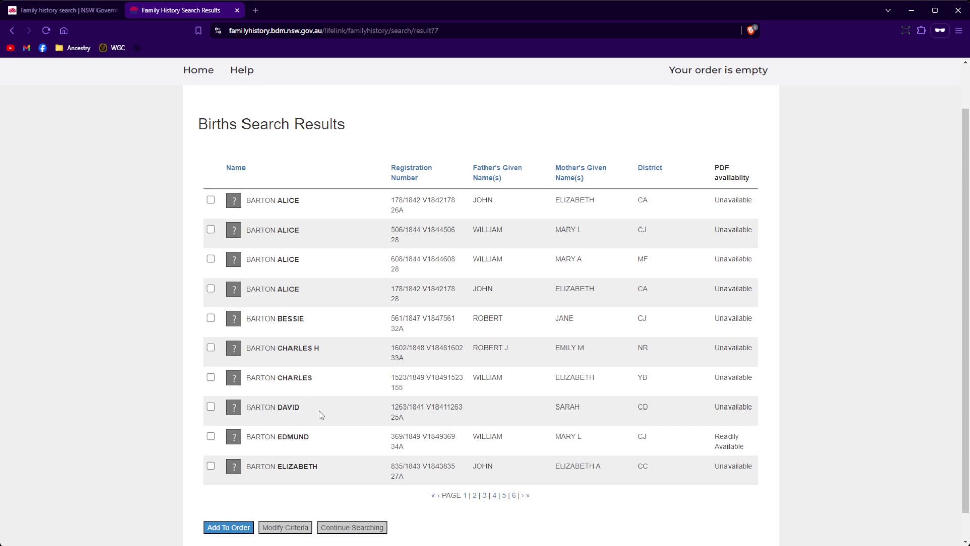
left_click(498, 169)
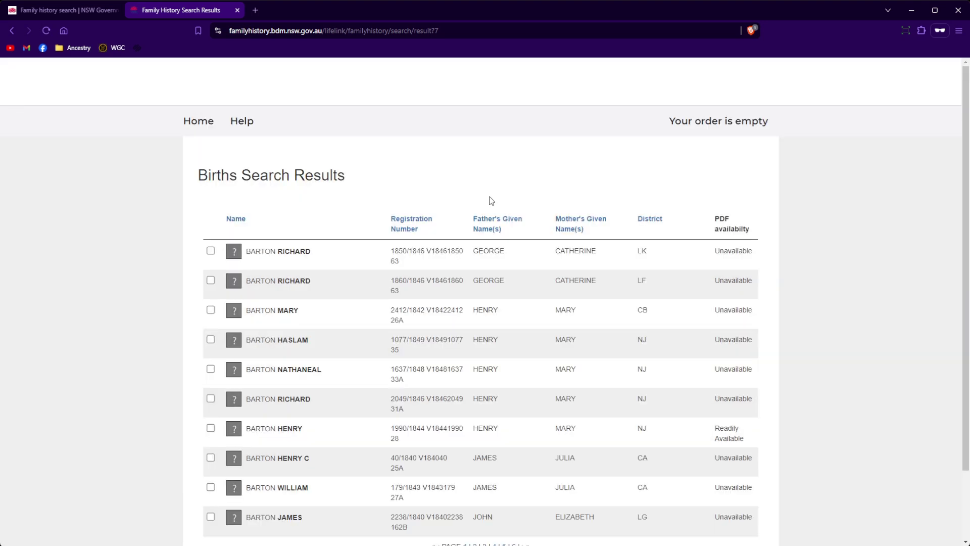
scroll(481, 383, "down", 2)
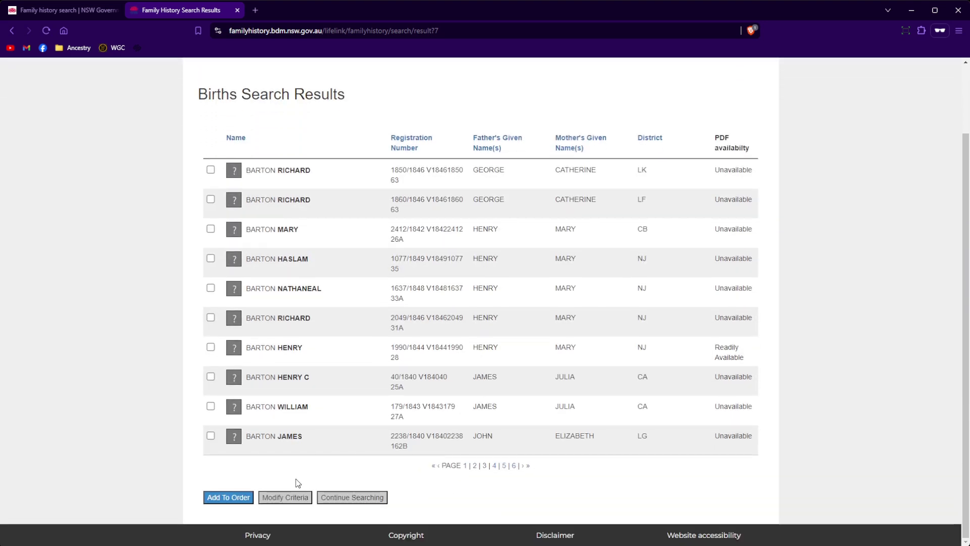
- Modify the criteria to father's first given name "william" and mother's first given name "mary", and rerun the births search
left_click(282, 498)
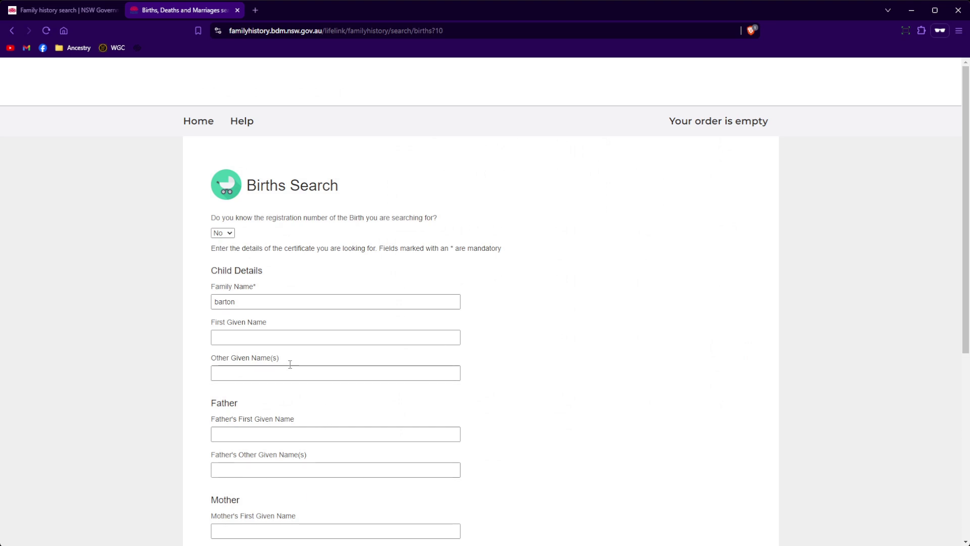
scroll(455, 366, "down", 3)
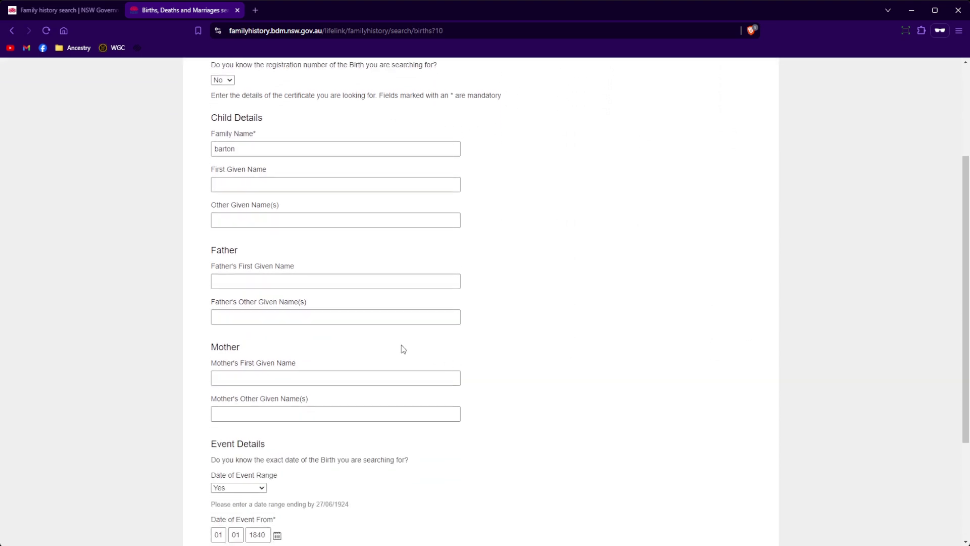
left_click(262, 282)
type("william")
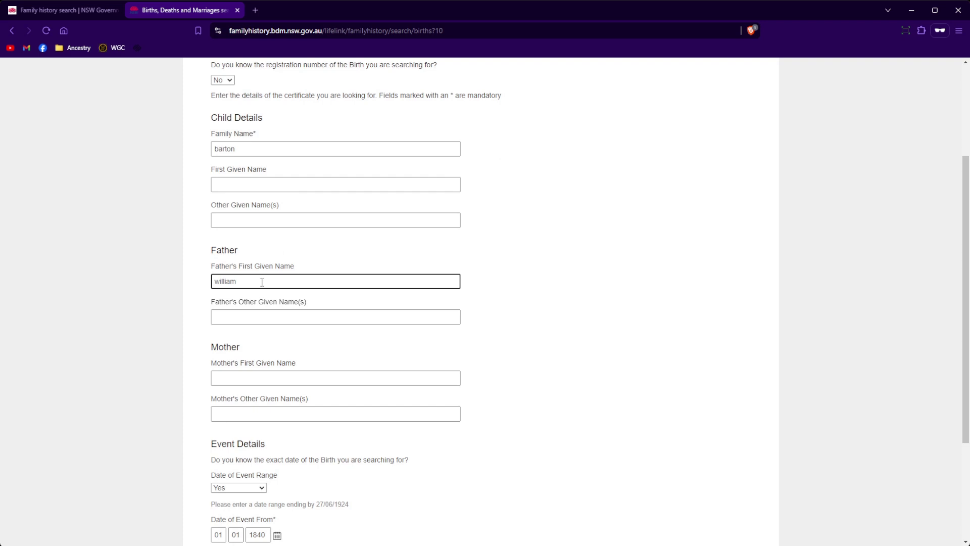
left_click(249, 379)
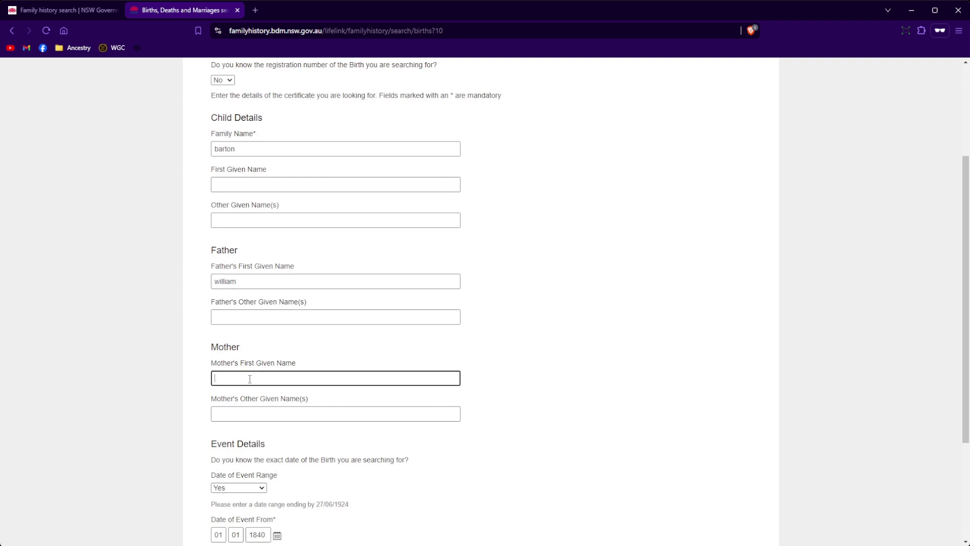
type("mary")
scroll(252, 389, "down", 3)
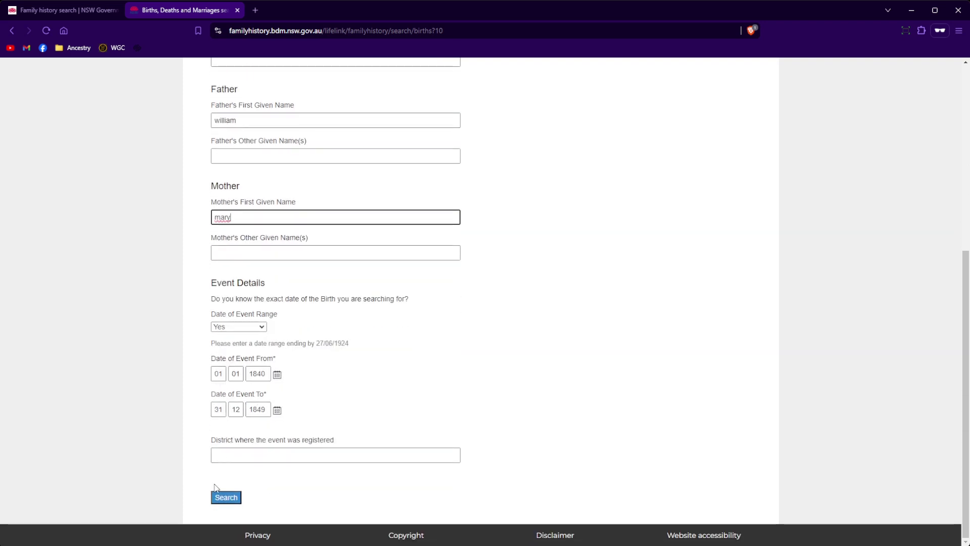
left_click(225, 496)
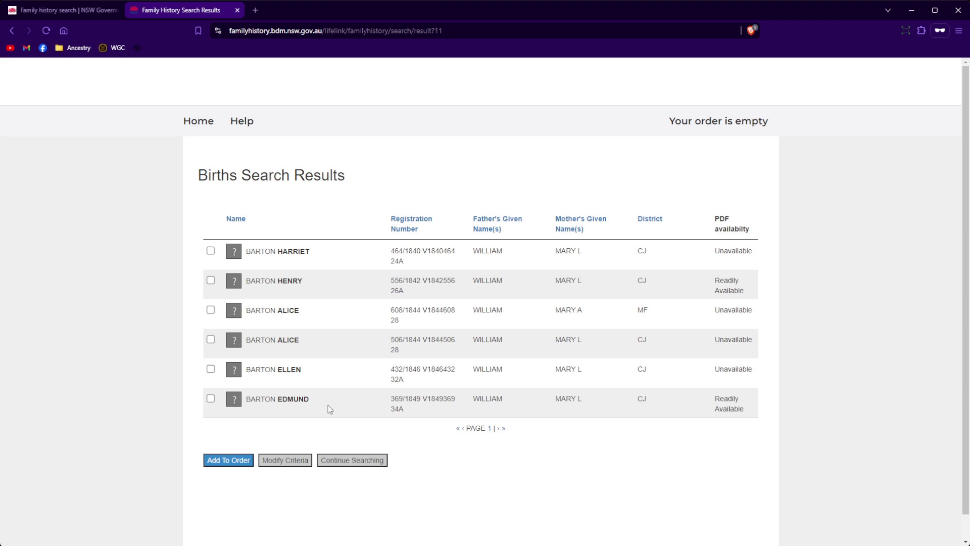
- Compare the parents' given names and district codes of the Barton children with those of Edmund's birth entry
left_click_drag(308, 399, 249, 403)
left_click(268, 435)
left_click_drag(637, 251, 642, 251)
left_click_drag(478, 254, 650, 255)
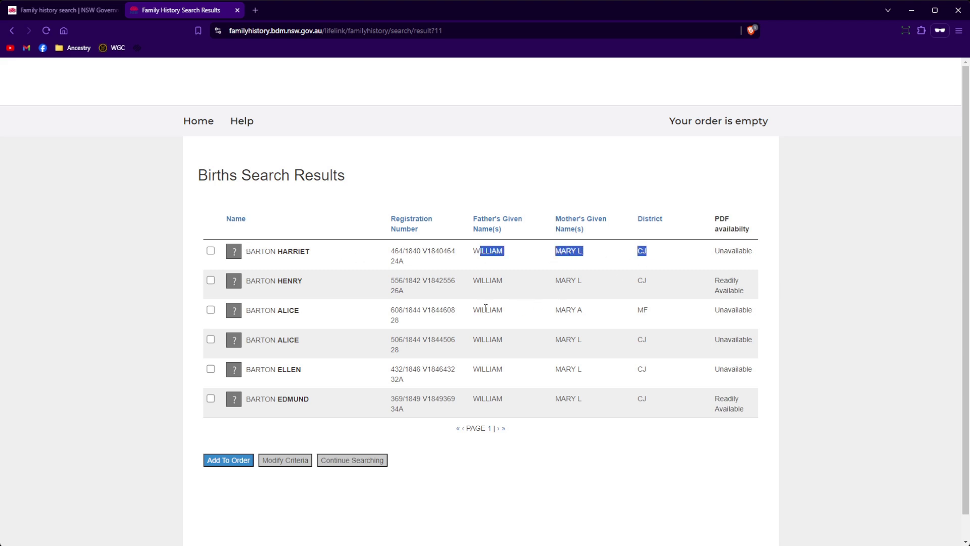
left_click_drag(474, 280, 660, 279)
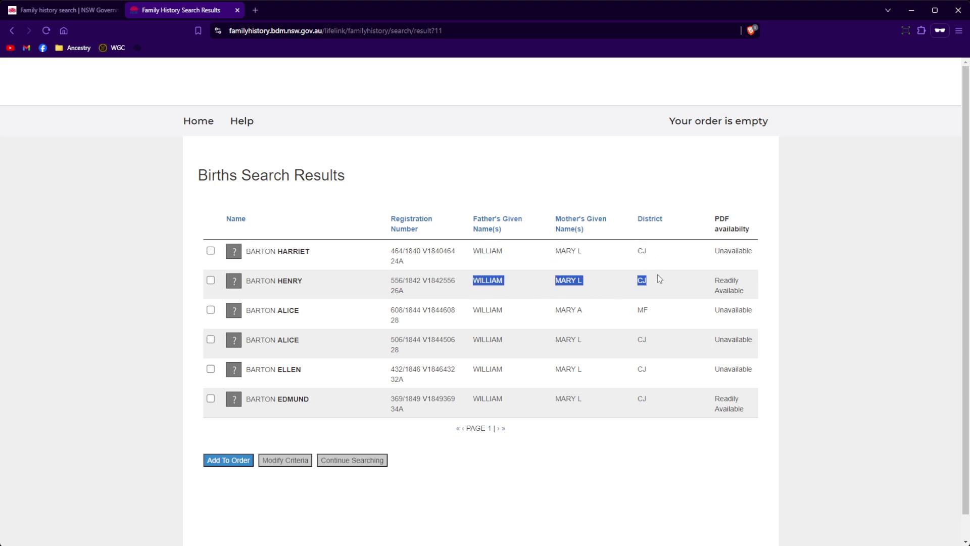
left_click_drag(470, 340, 650, 339)
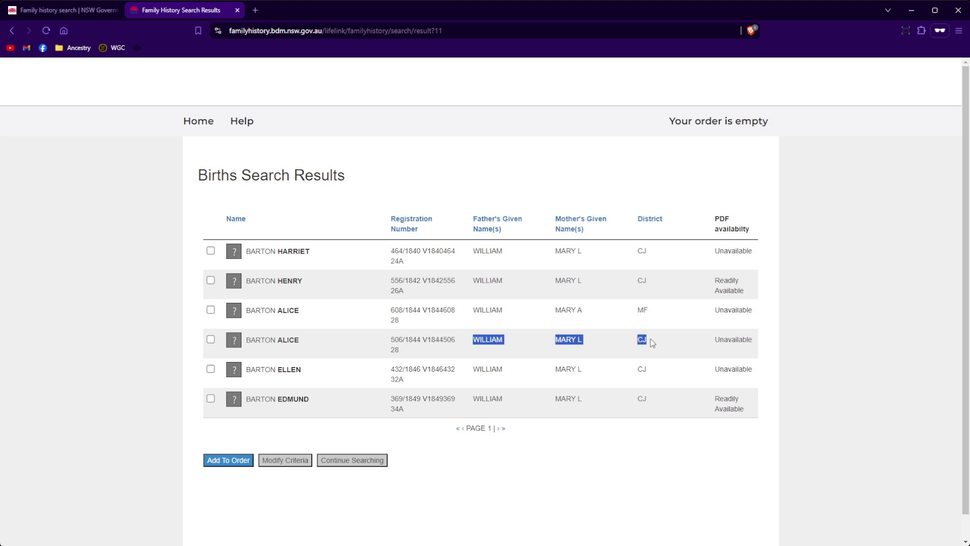
left_click_drag(470, 371, 650, 371)
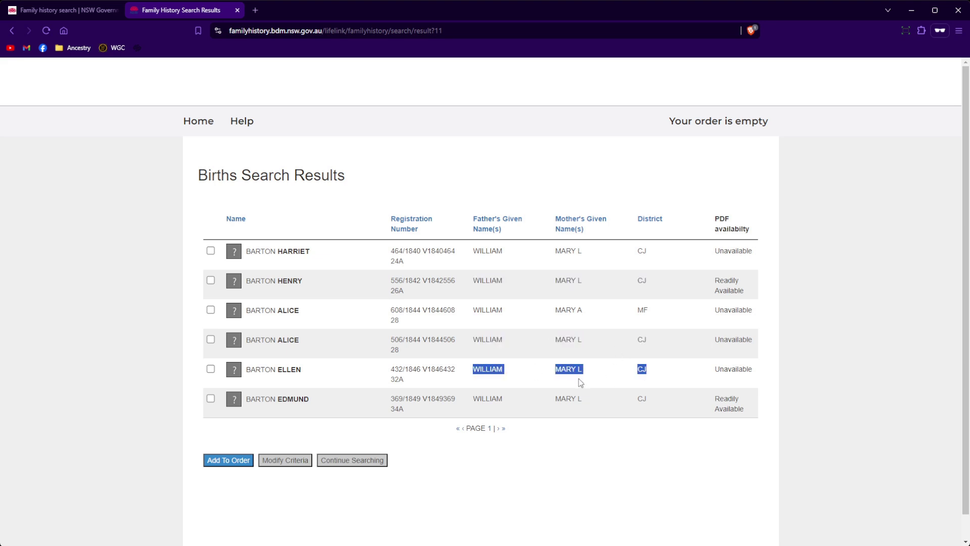
left_click_drag(475, 396, 591, 401)
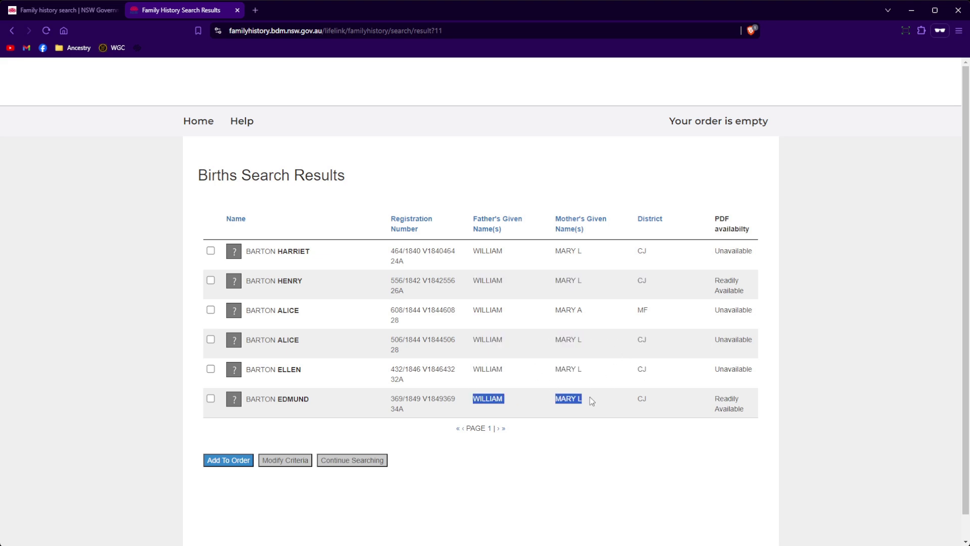
left_click(632, 433)
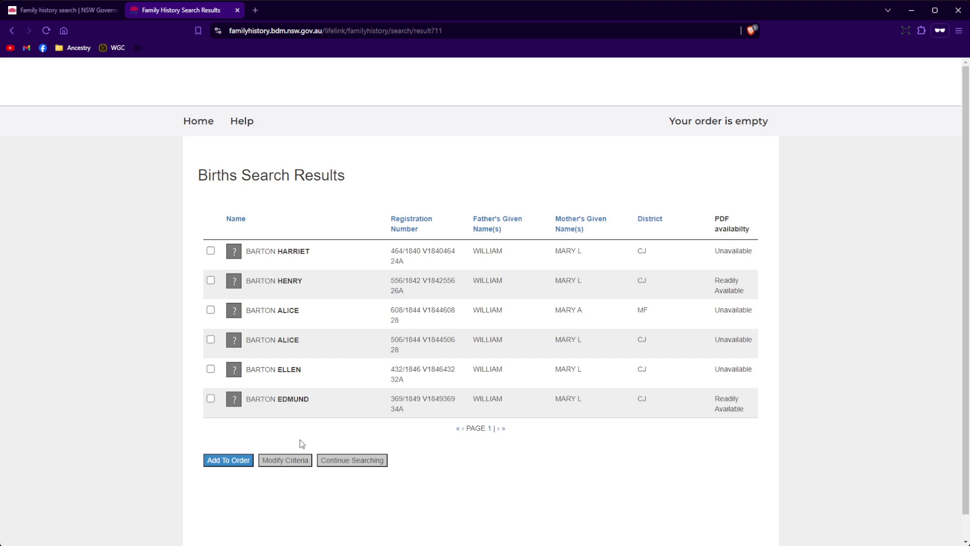
- Modify the births criteria to a date range from 01/01/1820 to 31/12/1855, and rerun the search
left_click(274, 466)
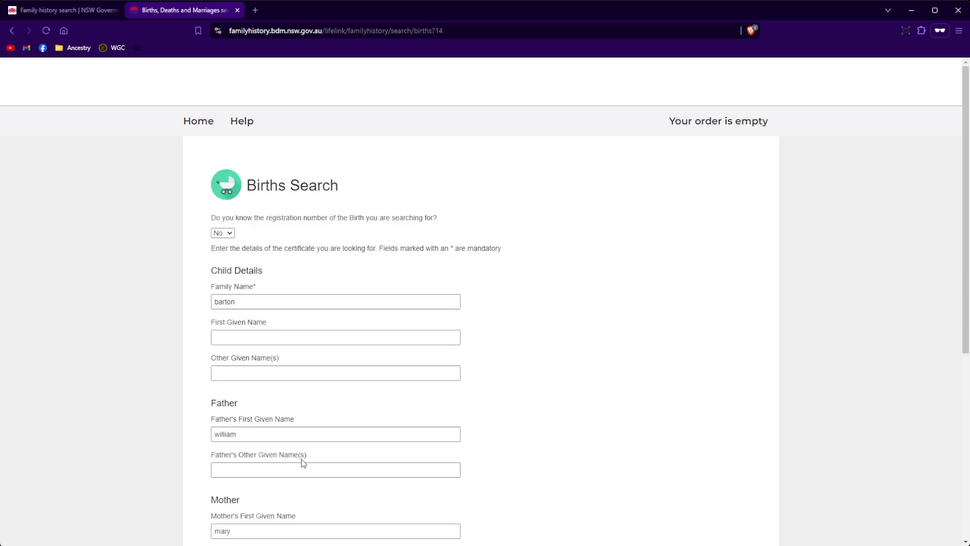
scroll(304, 463, "down", 4)
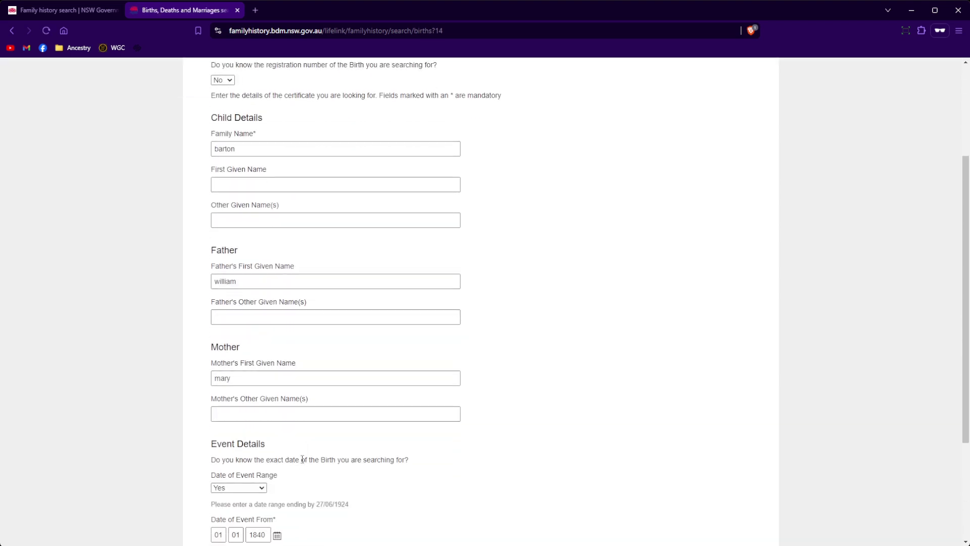
scroll(302, 459, "down", 2)
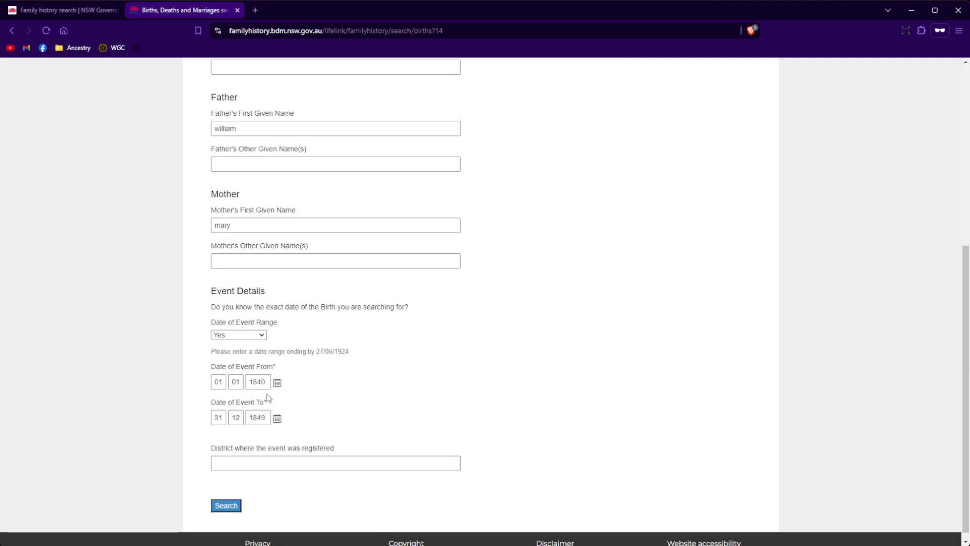
left_click(268, 383)
key("BackSpace")
type("20")
left_click(265, 417)
key("BackSpace")
key("BackSpace")
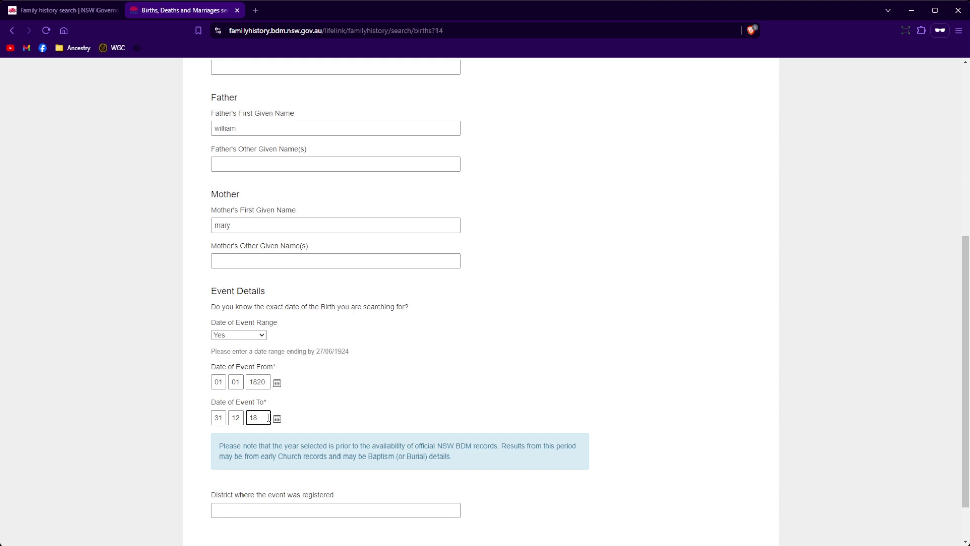
type("55")
scroll(268, 418, "down", 1)
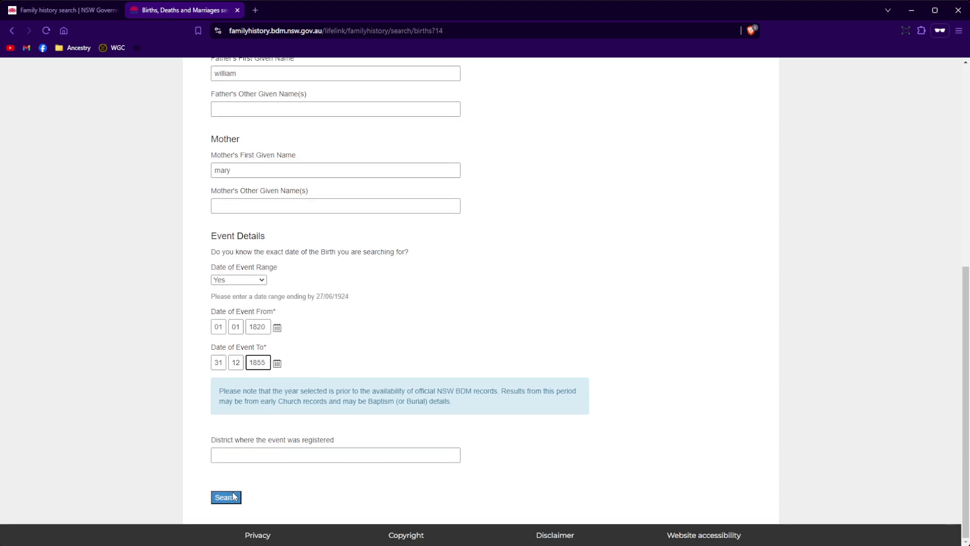
left_click(228, 498)
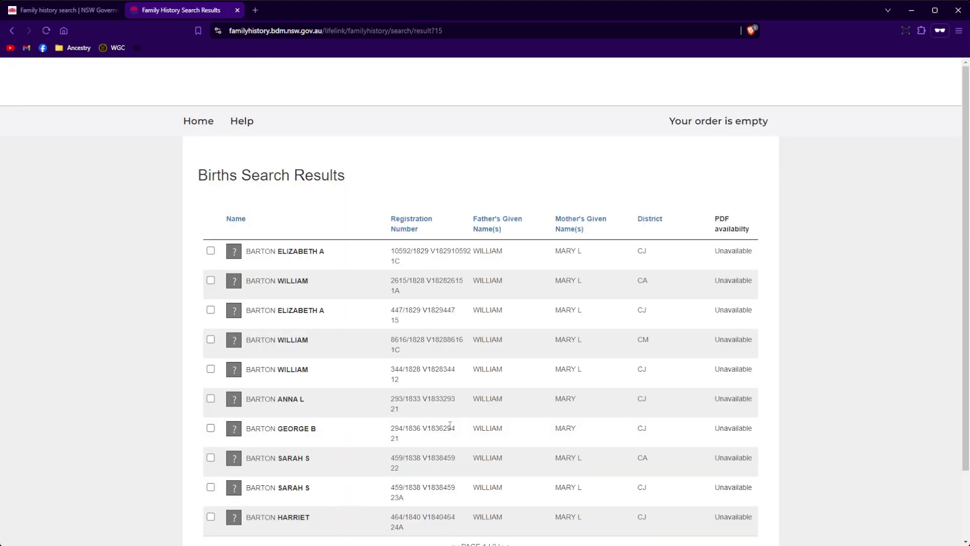
- Review both pages of the widened Barton births results for siblings, checking registration years, parents' names and districts
scroll(488, 421, "down", 1)
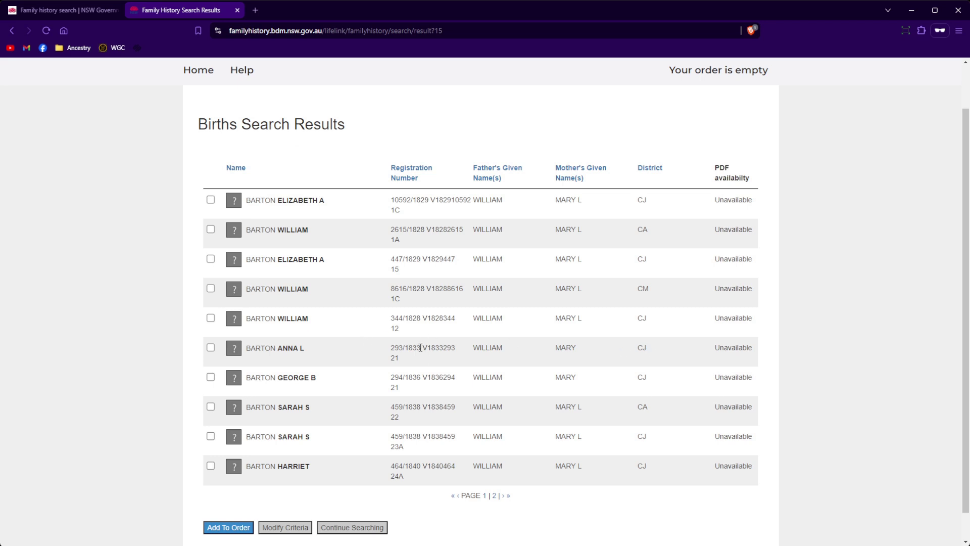
left_click_drag(422, 348, 405, 318)
left_click_drag(421, 259, 405, 264)
left_click(408, 266)
left_click(493, 496)
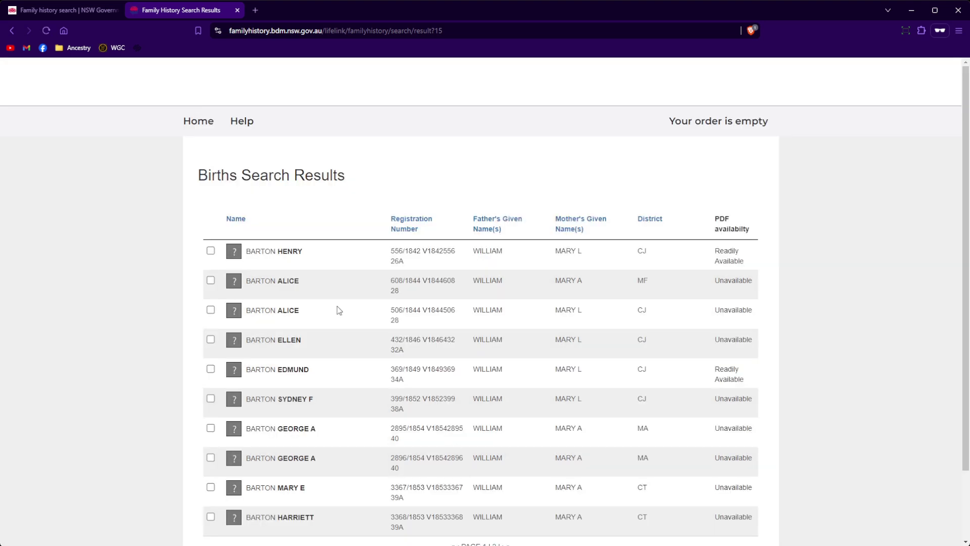
scroll(324, 490, "down", 1)
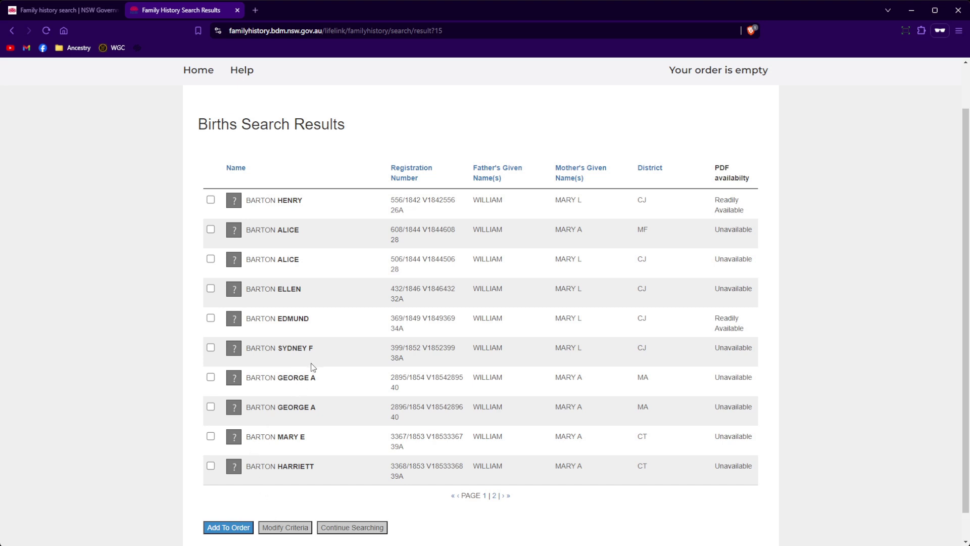
scroll(313, 365, "up", 1)
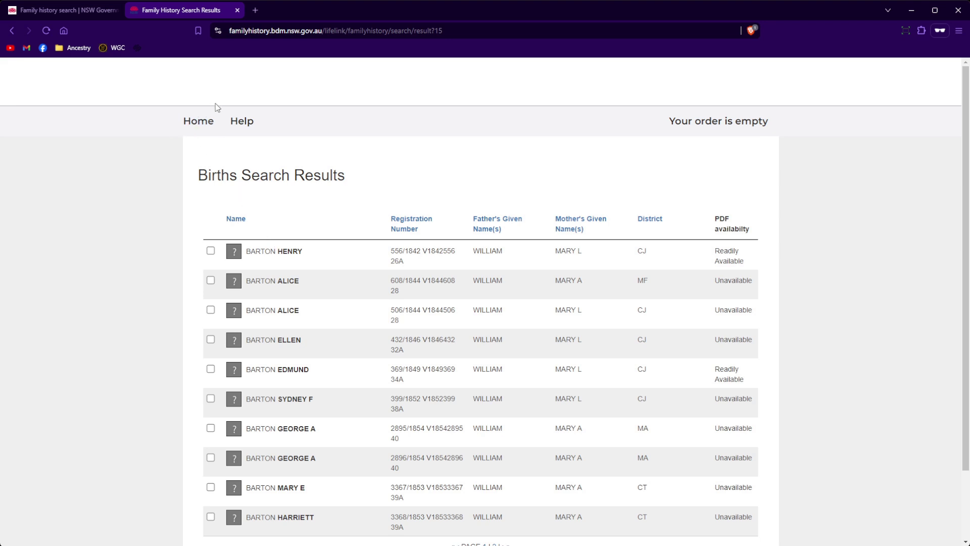
- Return to the event type selection, open the Marriages search form, and check the latest date allowed for its range
left_click(199, 120)
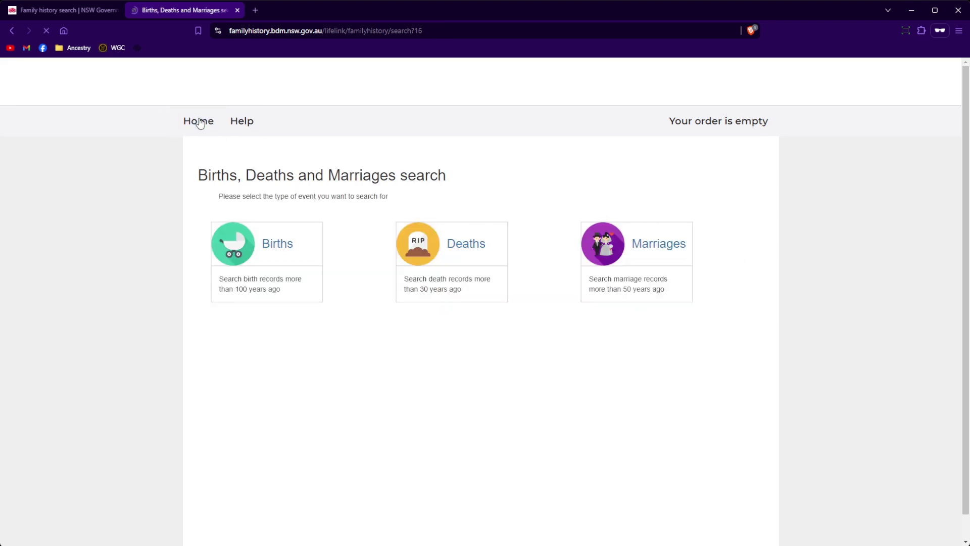
scroll(368, 246, "down", 1)
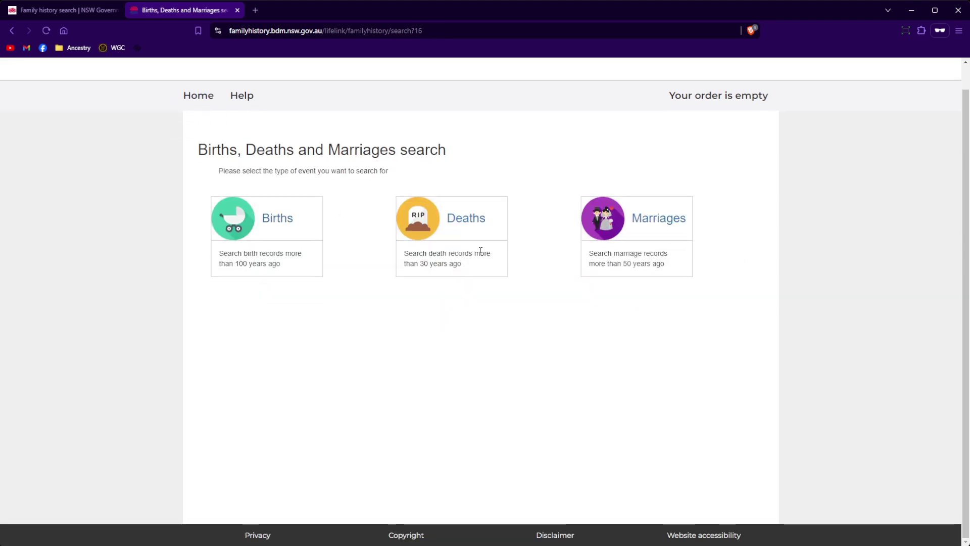
left_click(643, 222)
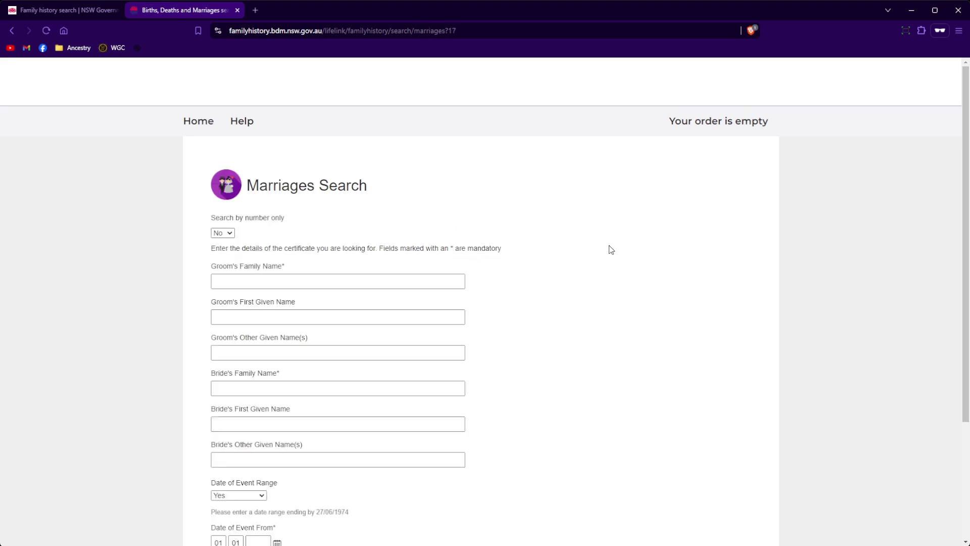
scroll(620, 252, "down", 2)
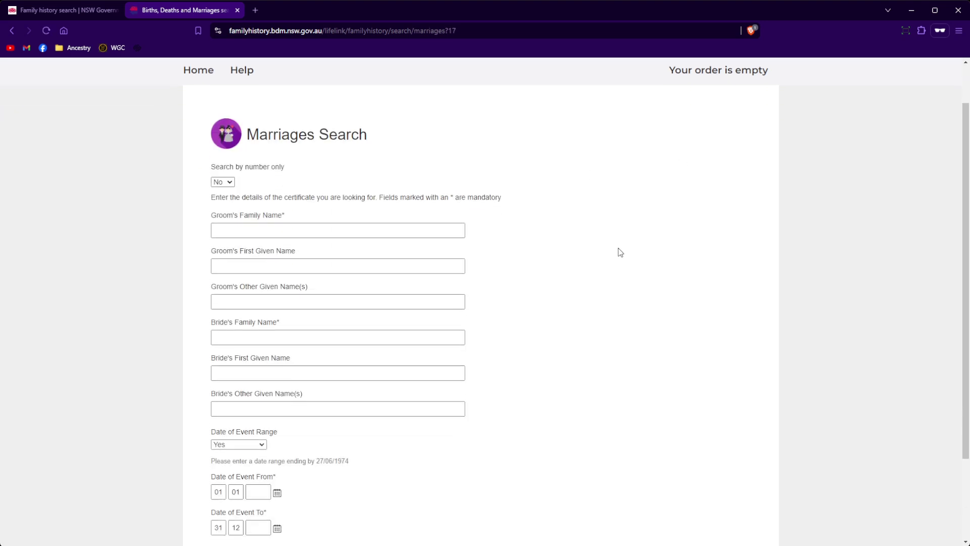
scroll(529, 229, "down", 2)
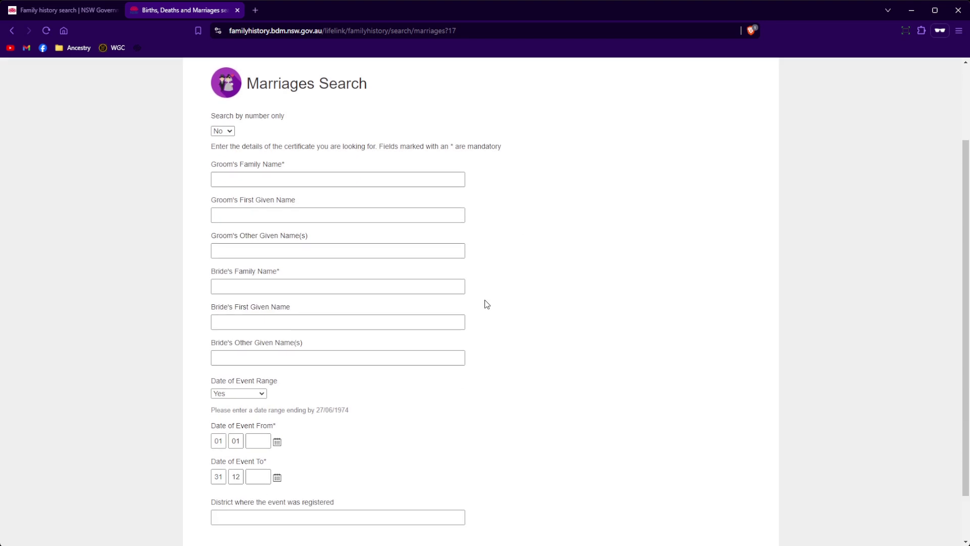
left_click_drag(315, 412, 350, 412)
left_click(350, 413)
scroll(502, 423, "up", 2)
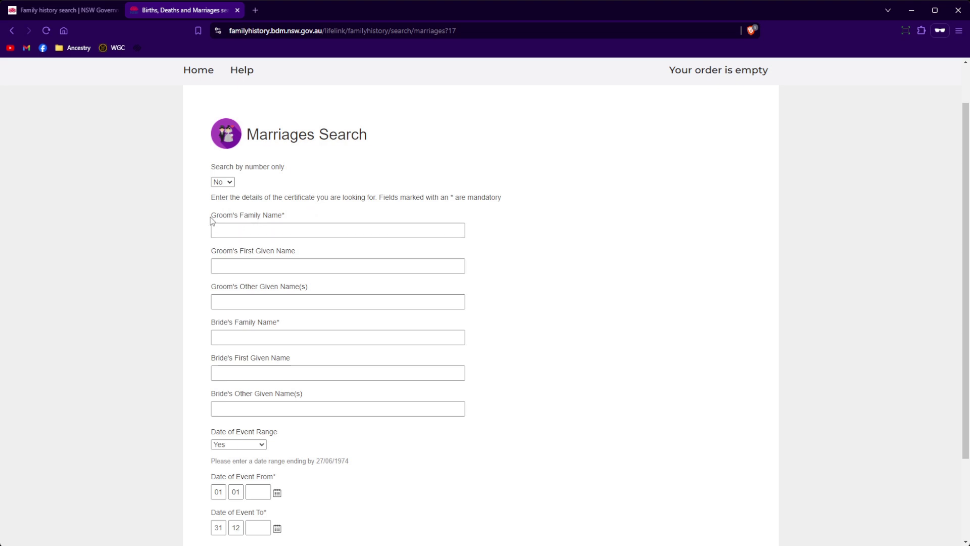
- Examine which groom and bride name fields are mandatory in the marriages form and read their entry requirements
left_click_drag(211, 220, 265, 220)
left_click(265, 220)
triple_click(263, 219)
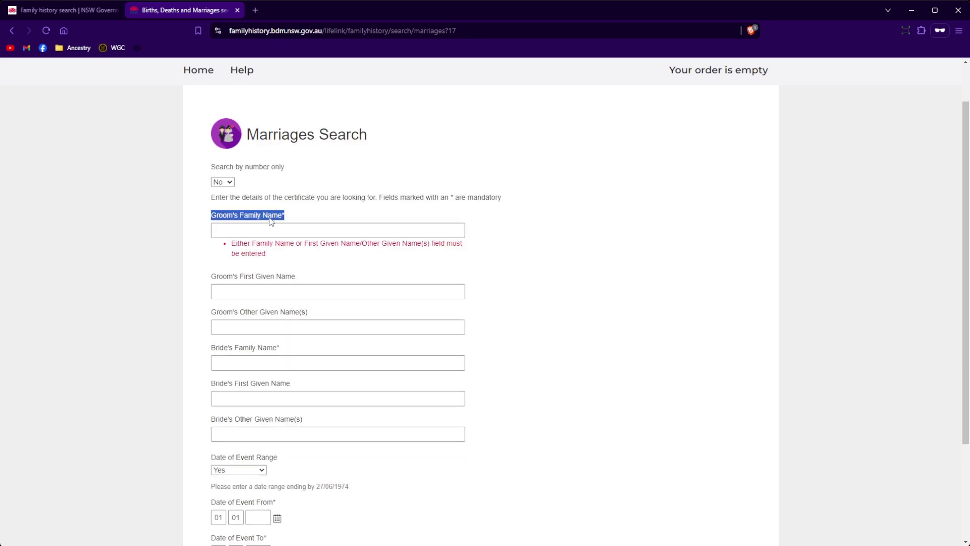
double_click(246, 348)
triple_click(247, 349)
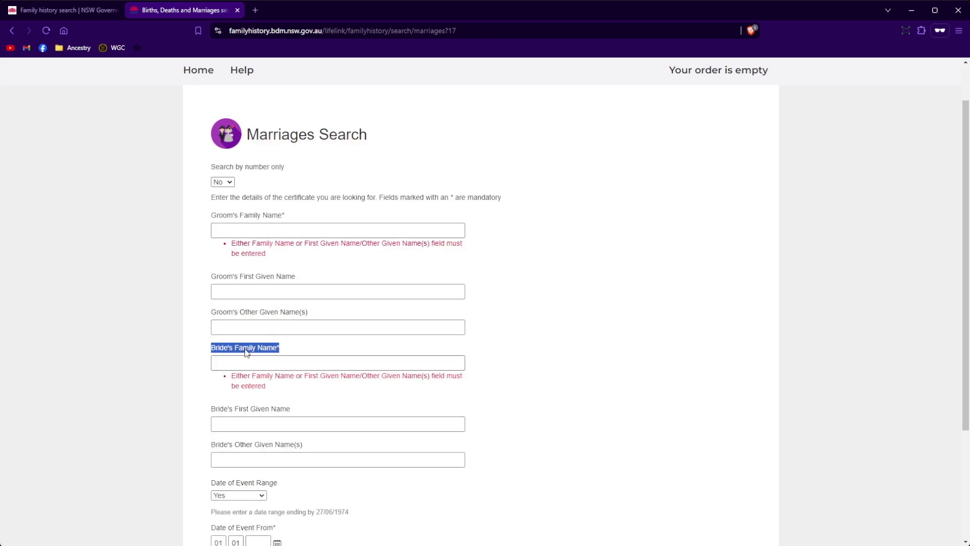
left_click(514, 347)
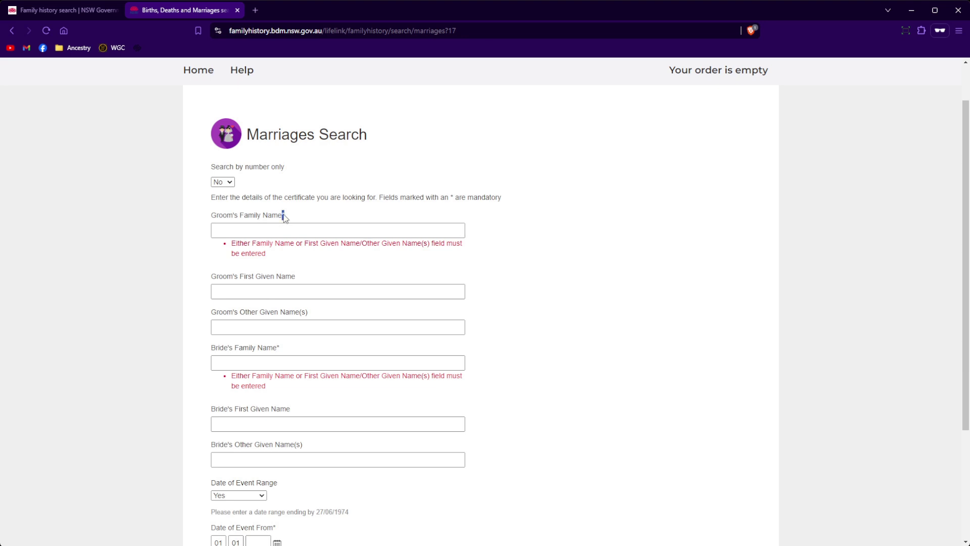
left_click_drag(276, 347, 281, 353)
left_click_drag(232, 376, 283, 394)
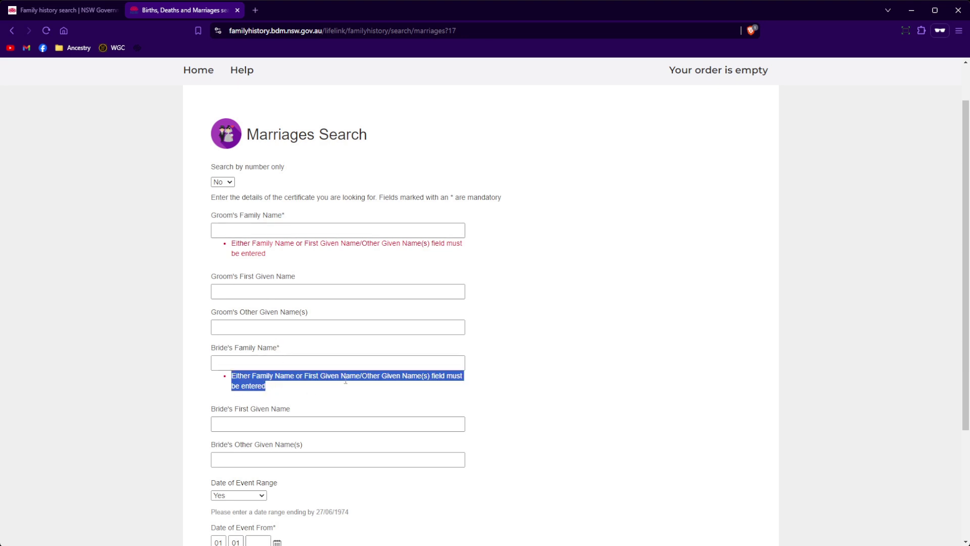
left_click(508, 393)
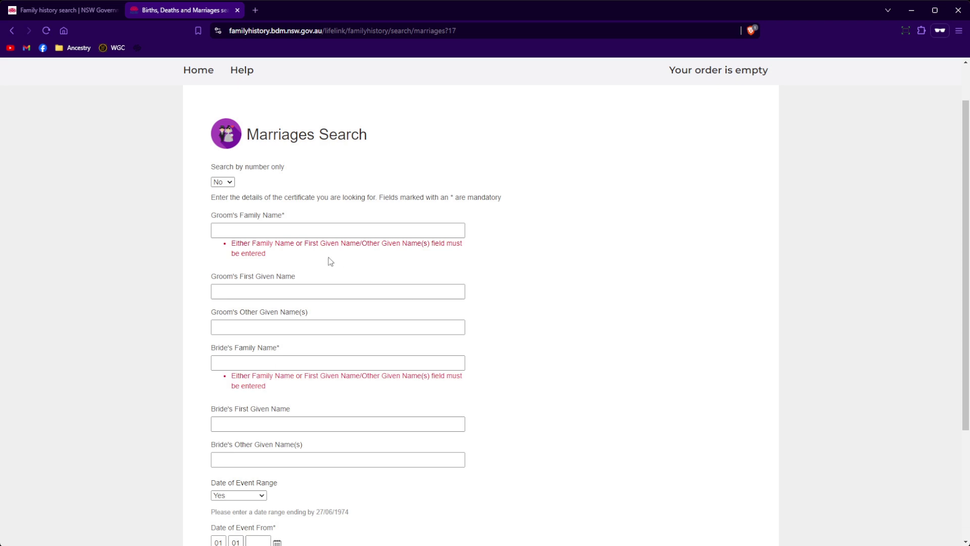
- Enter "barton" as the groom's family name and set the date of event range to No
left_click(285, 226)
type("barton")
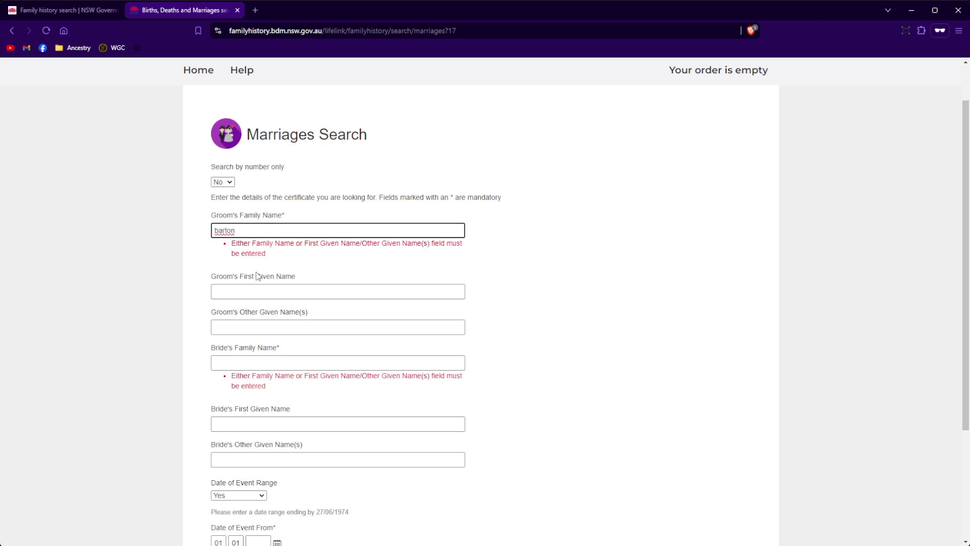
scroll(177, 323, "down", 2)
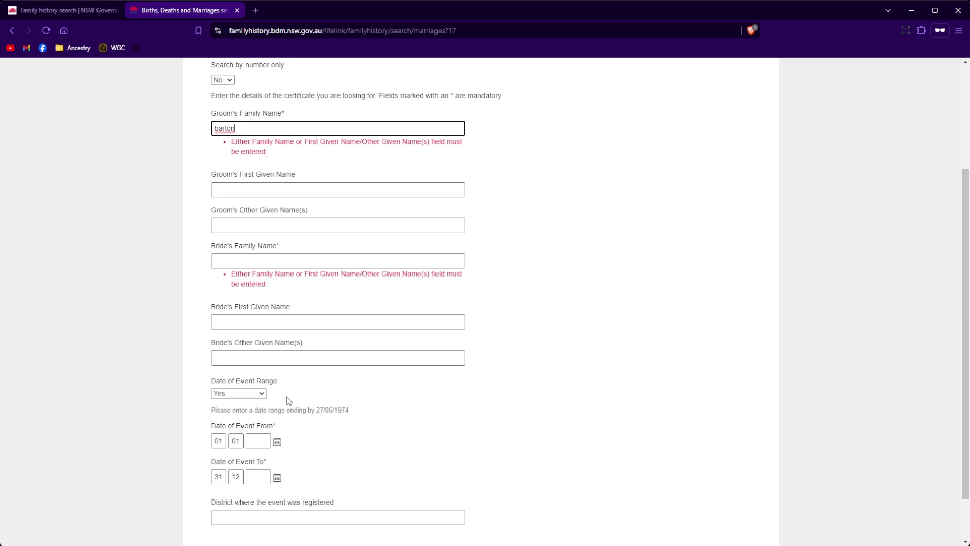
left_click(263, 399)
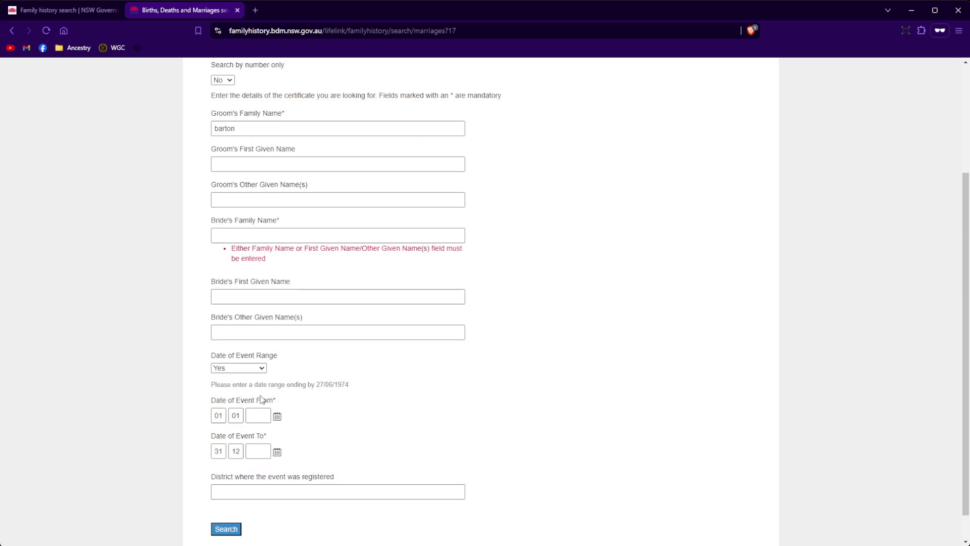
left_click(236, 403)
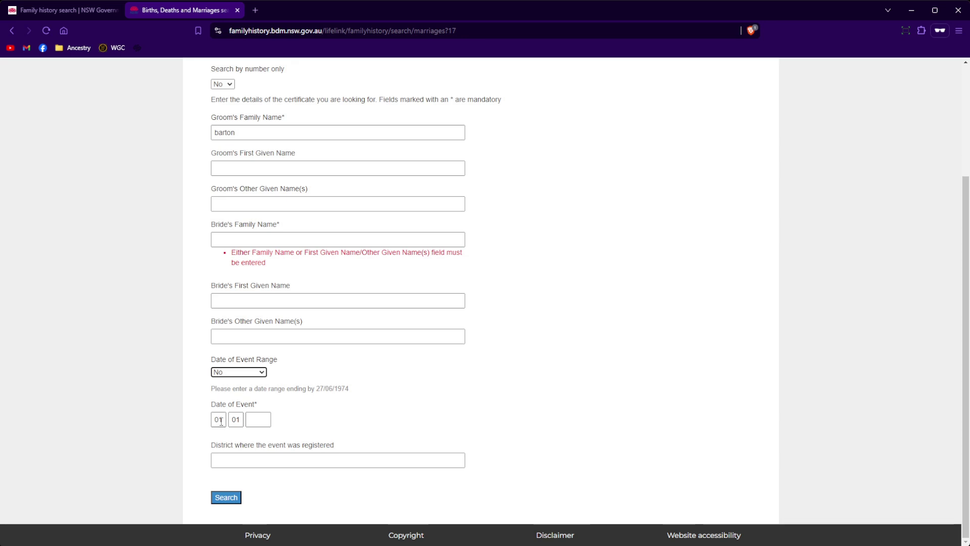
- Set the date of event to 28/12/1877 and run the marriages search, resubmitting the form when it reloads
double_click(220, 421)
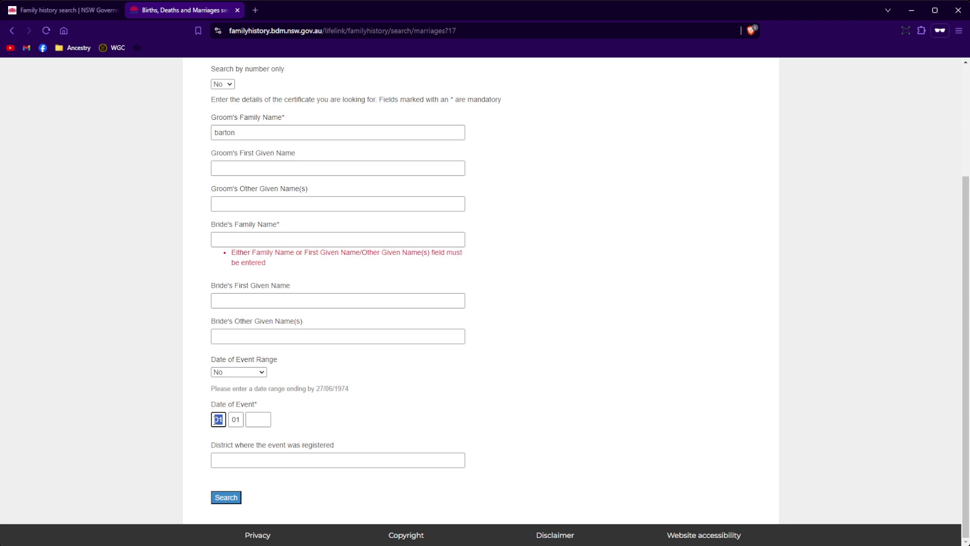
type("28")
double_click(237, 419)
key("BackSpace")
type("12")
left_click(269, 419)
type("1877")
left_click(227, 498)
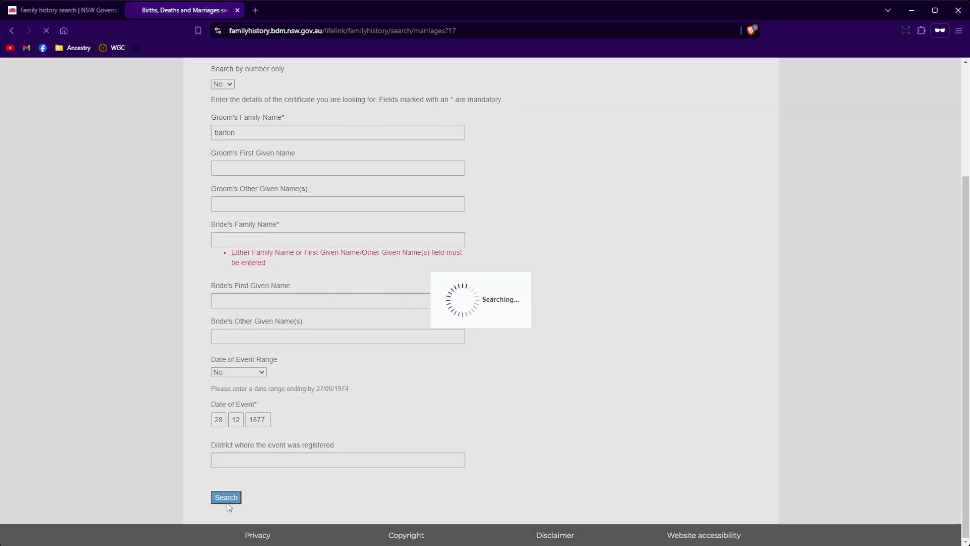
scroll(357, 452, "down", 3)
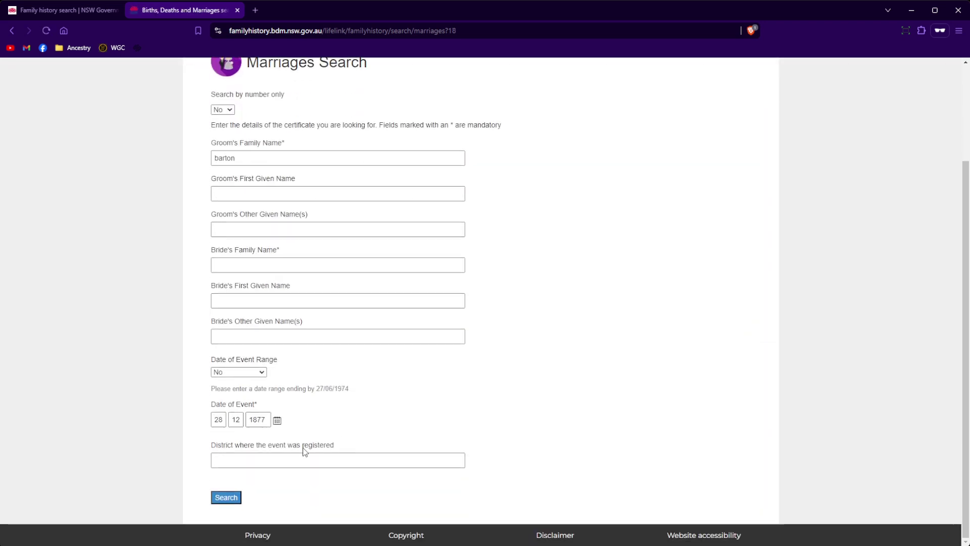
left_click(226, 497)
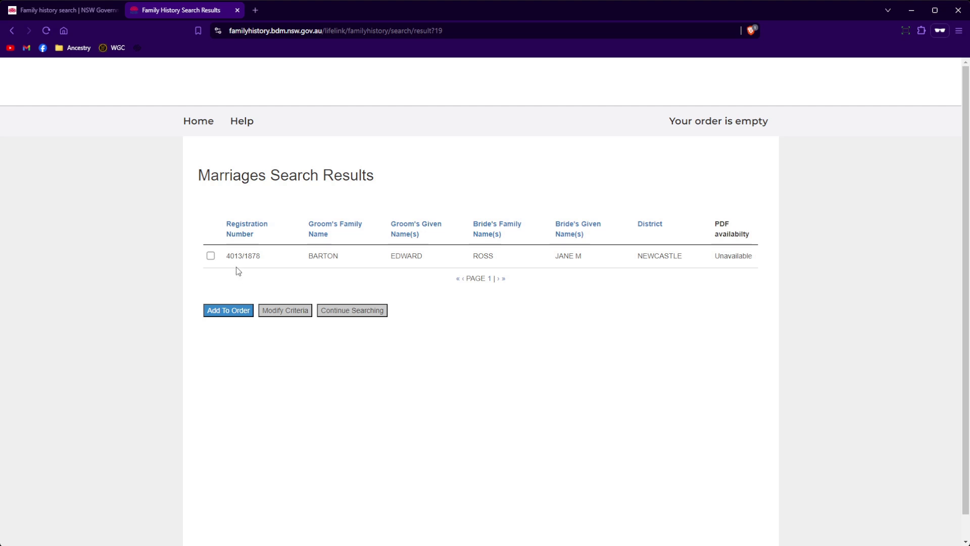
- Examine the marriage result's registration number, names and district
left_click_drag(226, 255, 263, 258)
left_click_drag(386, 255, 673, 282)
left_click(674, 283)
left_click_drag(244, 256, 261, 257)
left_click(270, 277)
- Reopen the marriages search criteria and set the date of event range to Yes
left_click(294, 312)
scroll(291, 311, "down", 2)
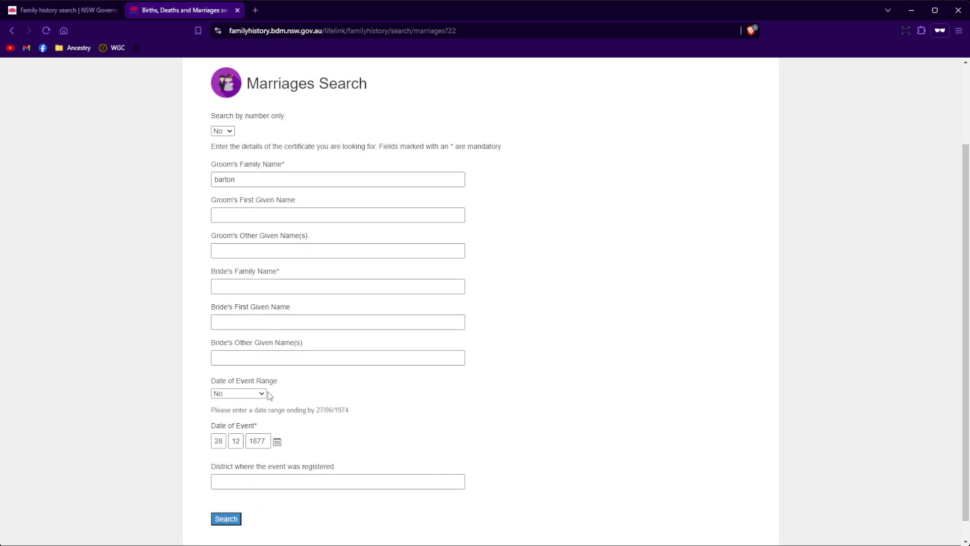
left_click(263, 417)
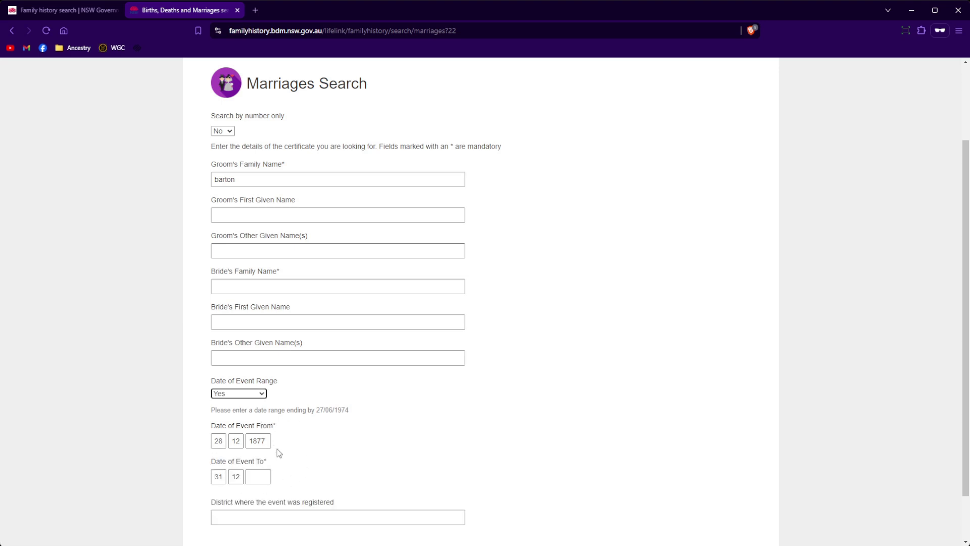
- Return to the event type selection, open the Deaths search form, and check the latest date allowed for its range
scroll(277, 449, "up", 2)
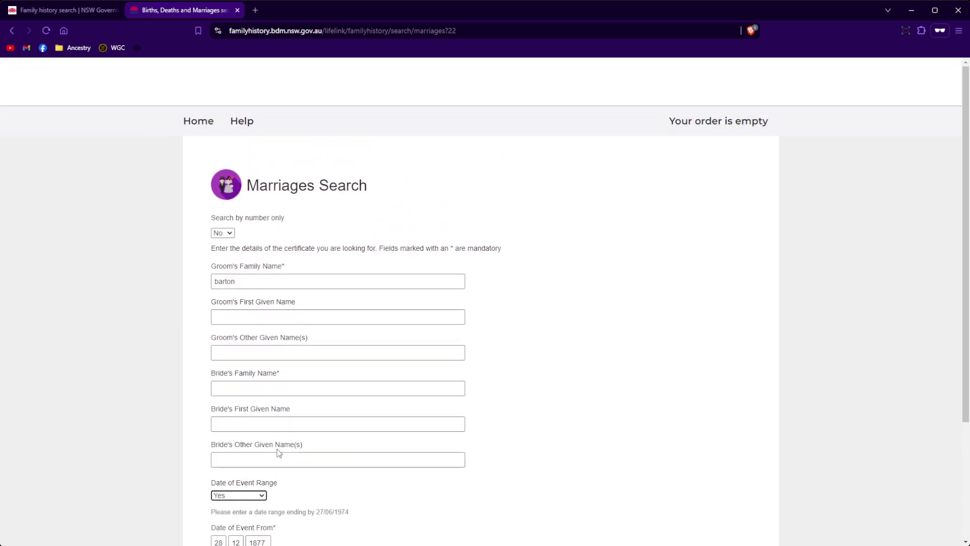
left_click(220, 129)
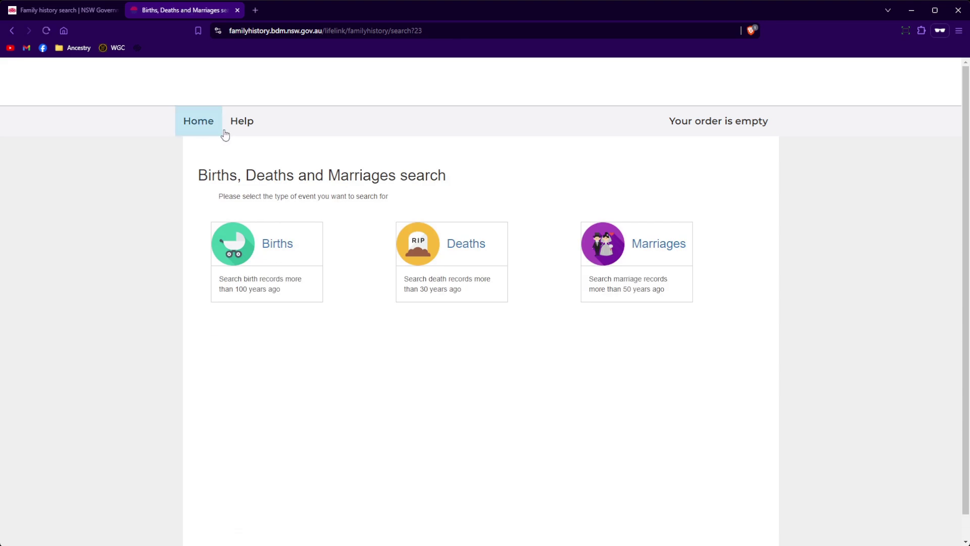
left_click(457, 258)
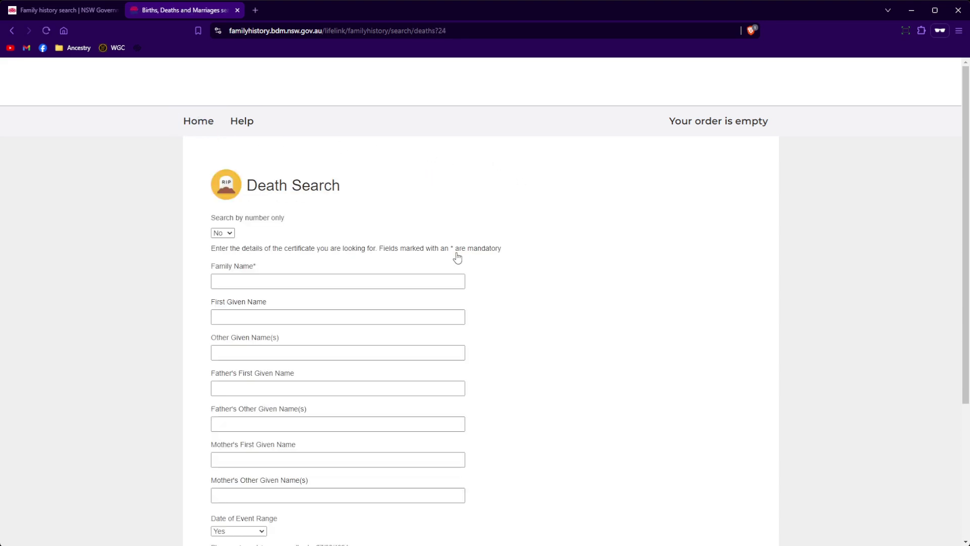
scroll(363, 403, "down", 3)
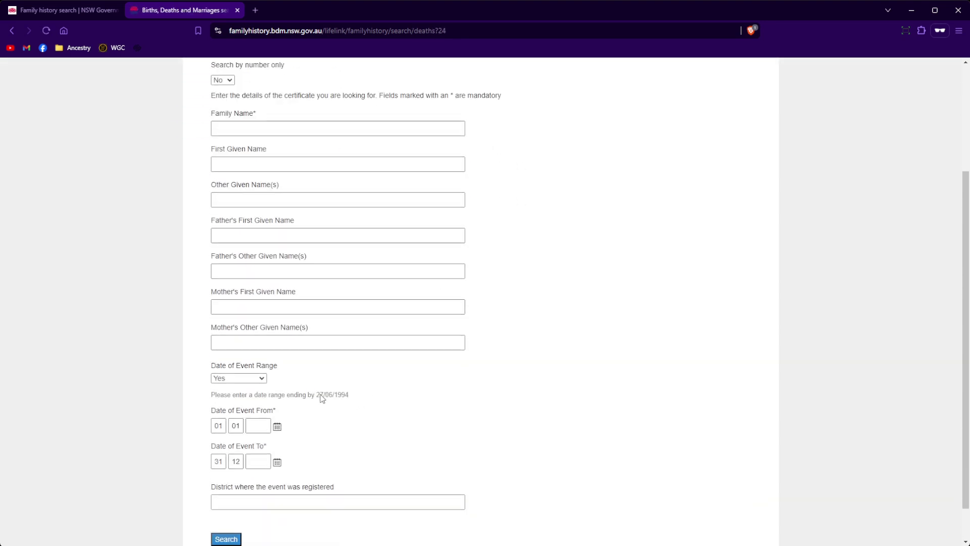
left_click(360, 406)
scroll(494, 412, "up", 1)
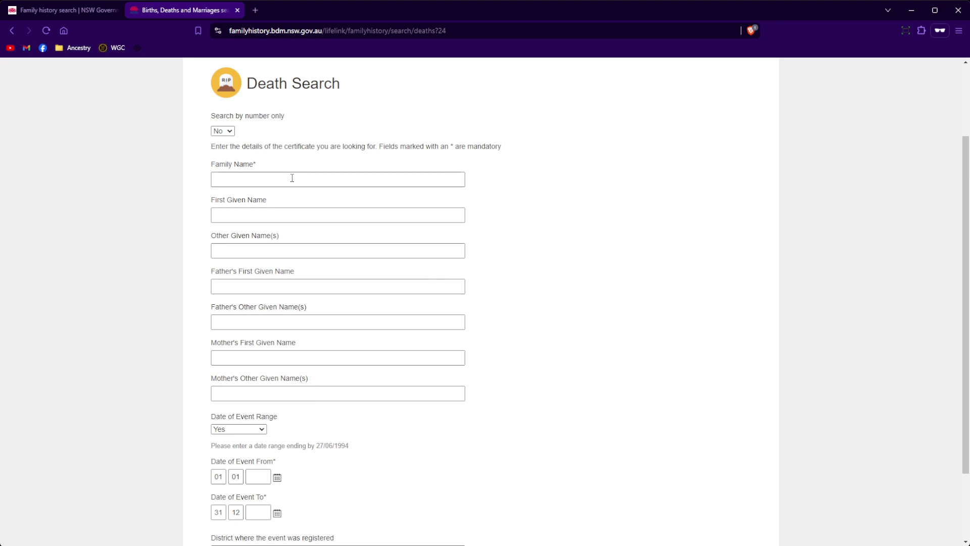
- Enter "barton" as the family name and "edmund" as the first given name in the death search
left_click(275, 176)
type("barton")
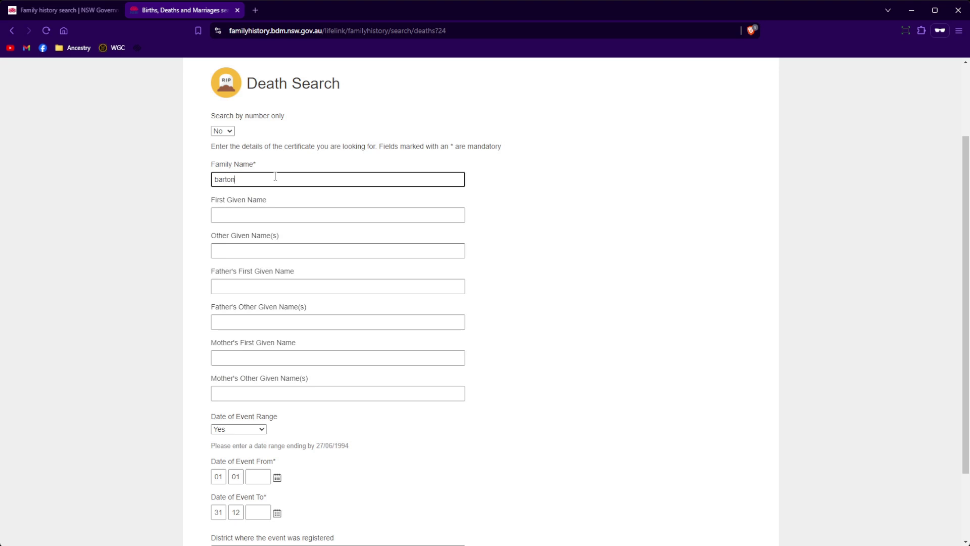
key("Tab")
type("edmund")
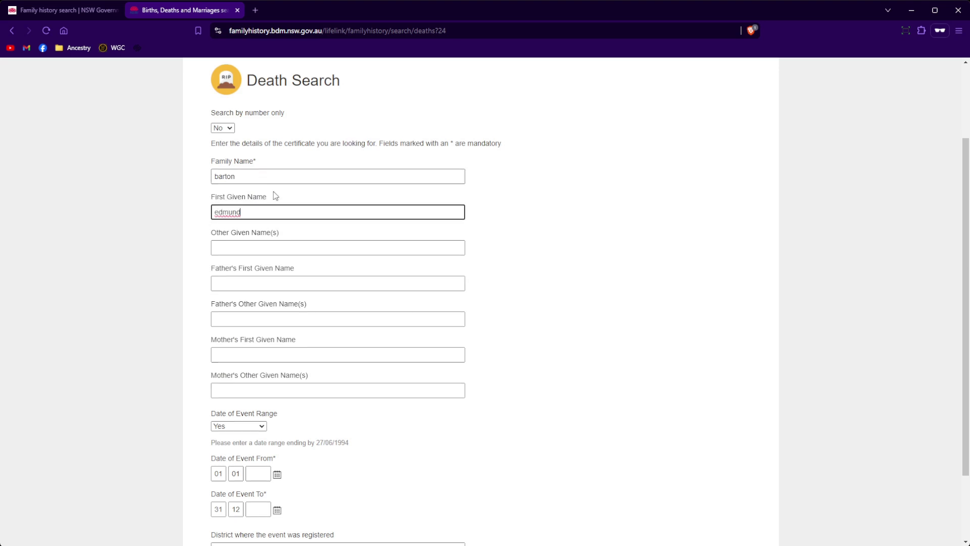
- Search deaths with the event date from 01/01/1919 to 31/12/1921 and examine the returned record's details
scroll(276, 195, "down", 1)
left_click(263, 425)
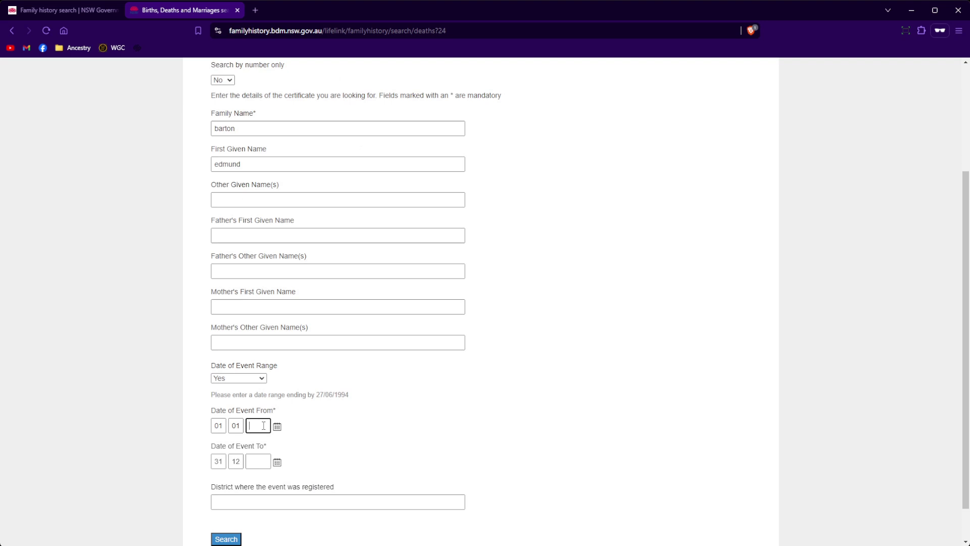
type("1919")
left_click(258, 461)
type("1921")
left_click(239, 538)
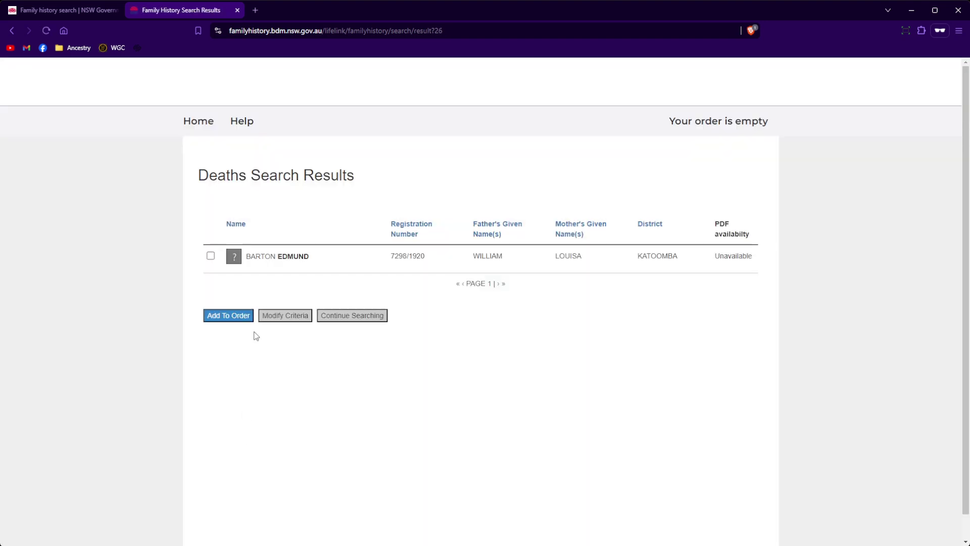
left_click_drag(247, 256, 684, 260)
left_click(753, 258)
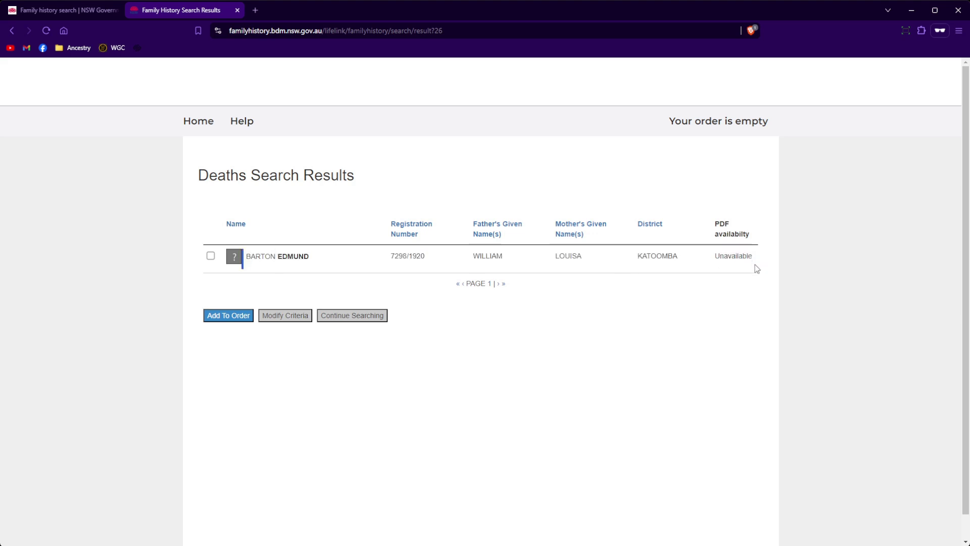